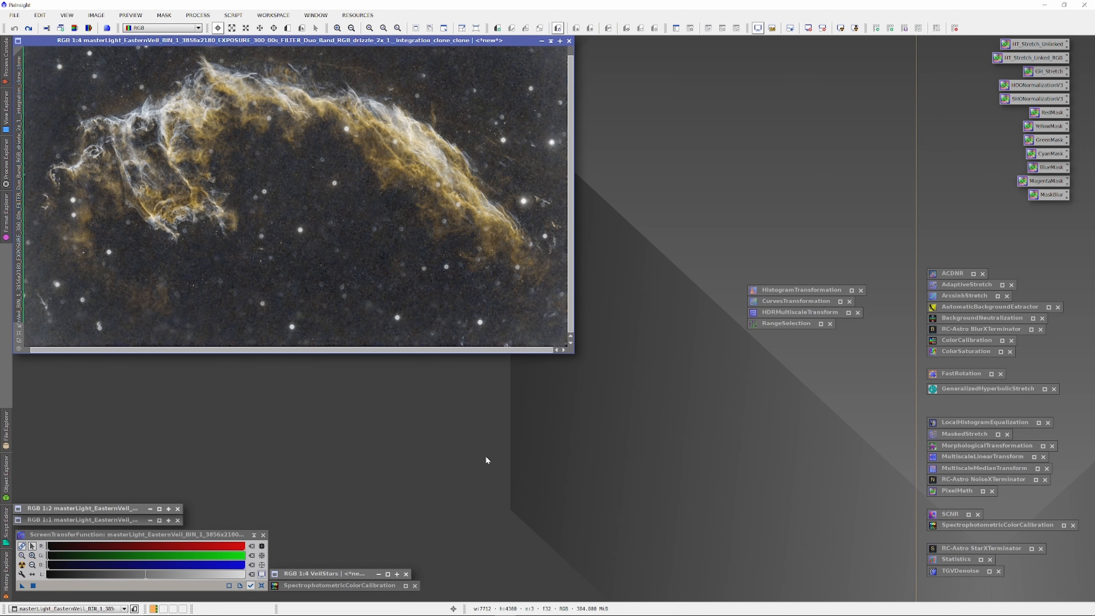
- Reset the screen stretch and open HistogramTransformation with a real-time preview, selecting the integration_clone_clone view as its histogram source
left_click(262, 586)
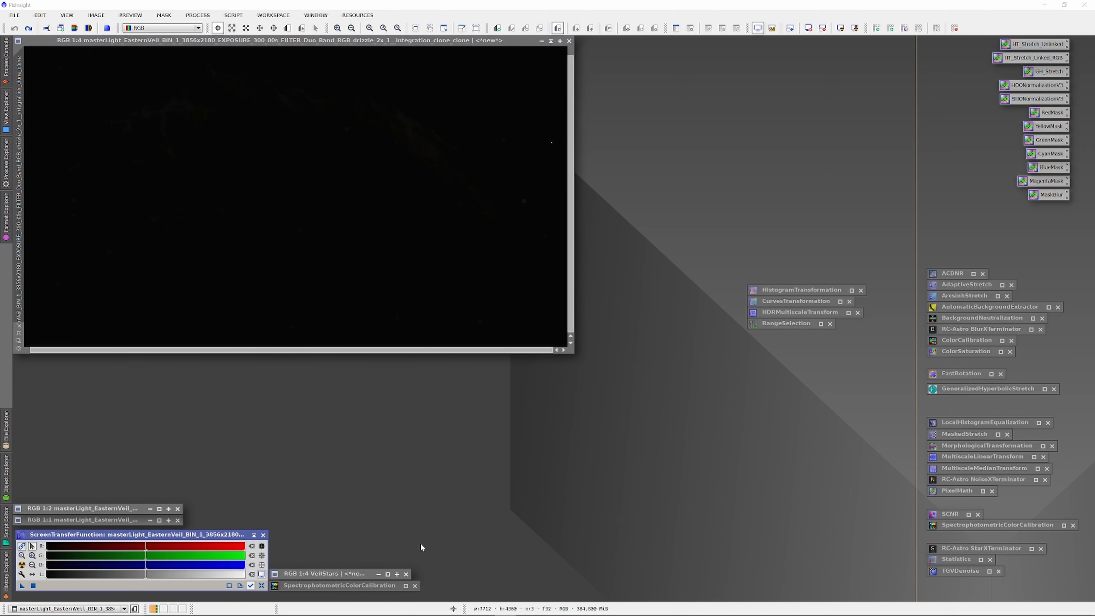
double_click(790, 289)
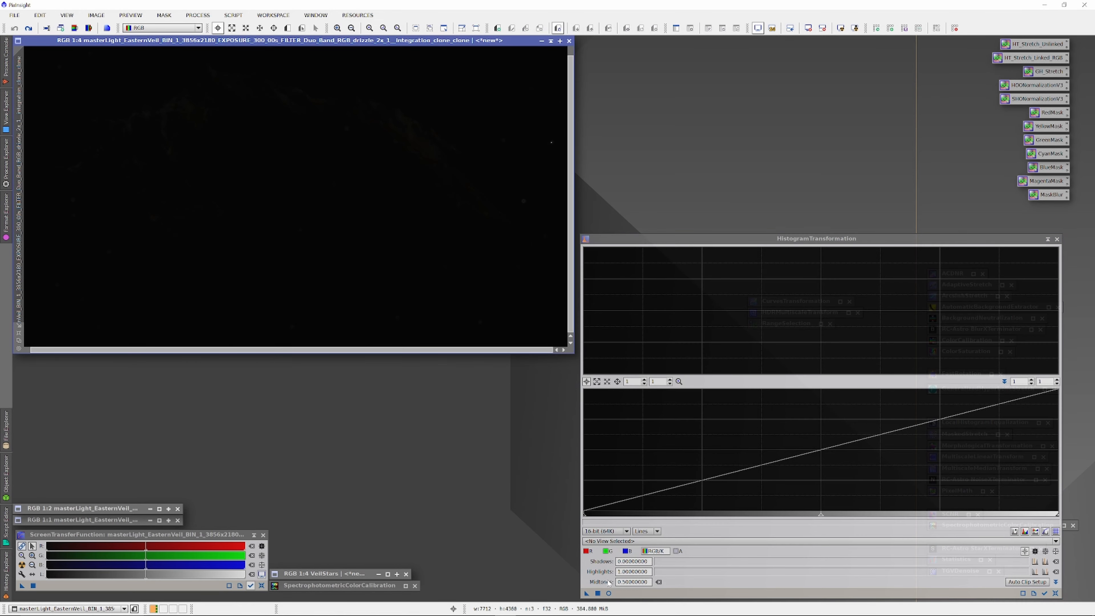
left_click(609, 593)
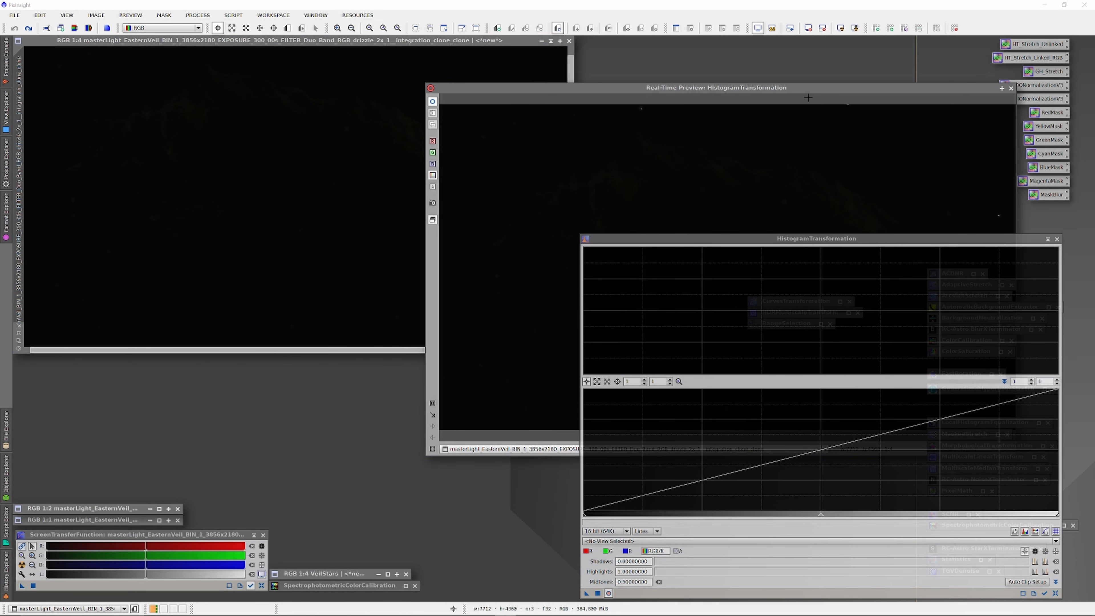
left_click_drag(819, 88, 405, 64)
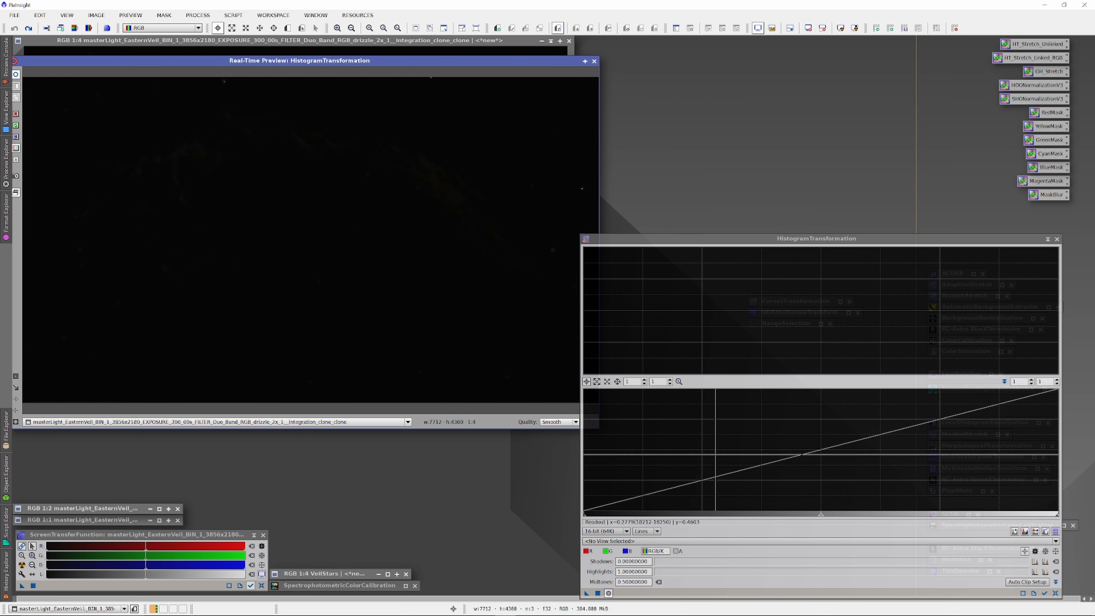
left_click(709, 541)
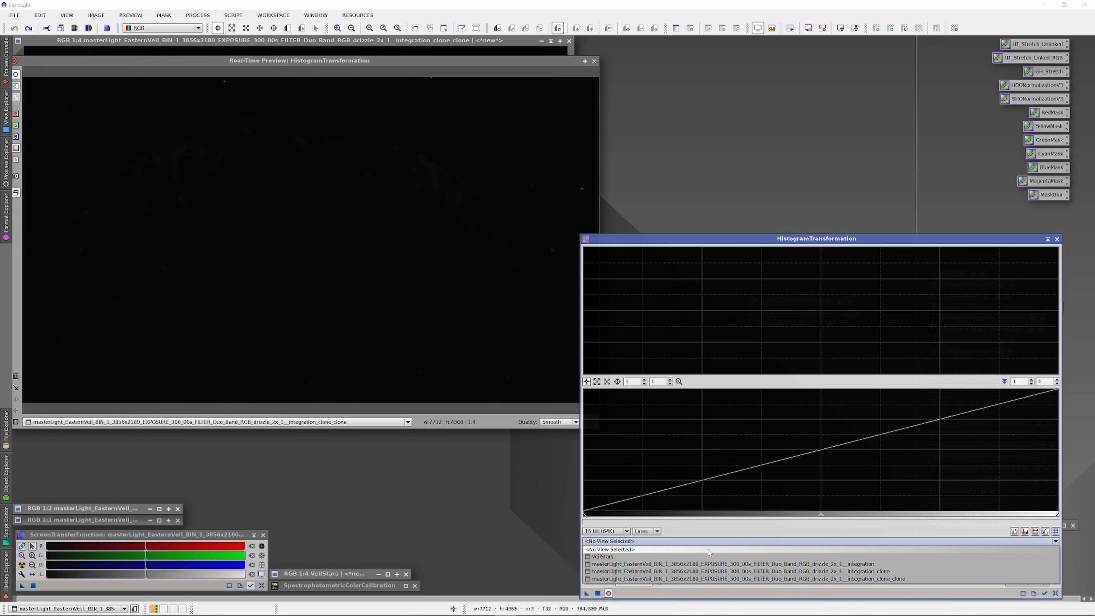
left_click(717, 579)
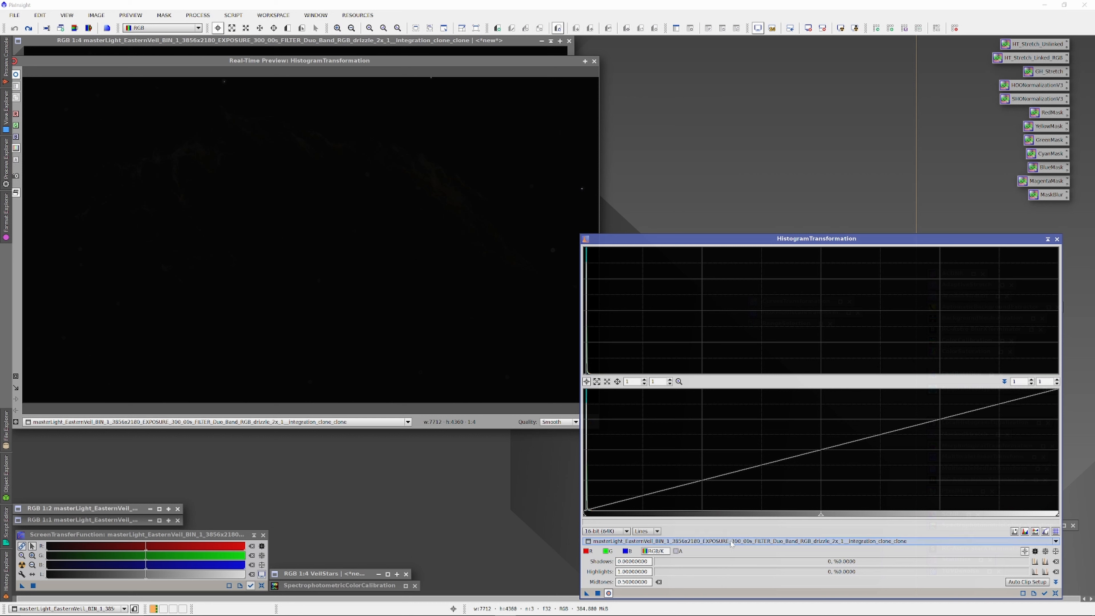
- Lower the HistogramTransformation midtones to about 0.0286 to brighten the nebula
left_click_drag(825, 515, 671, 517)
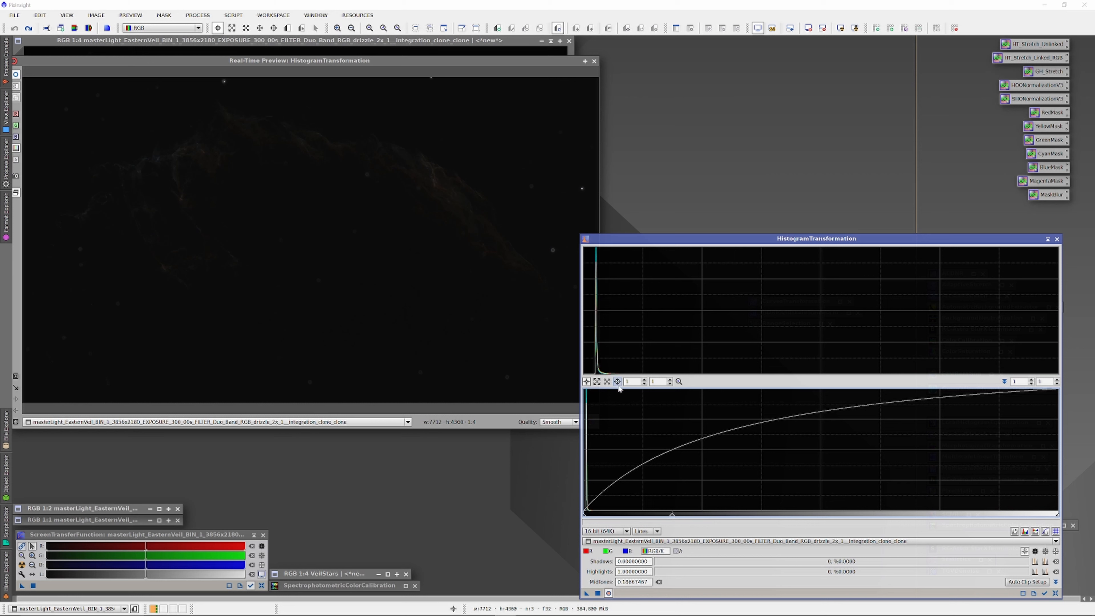
scroll(633, 382, "up", 6)
scroll(633, 382, "down", 3)
left_click_drag(935, 511, 638, 512)
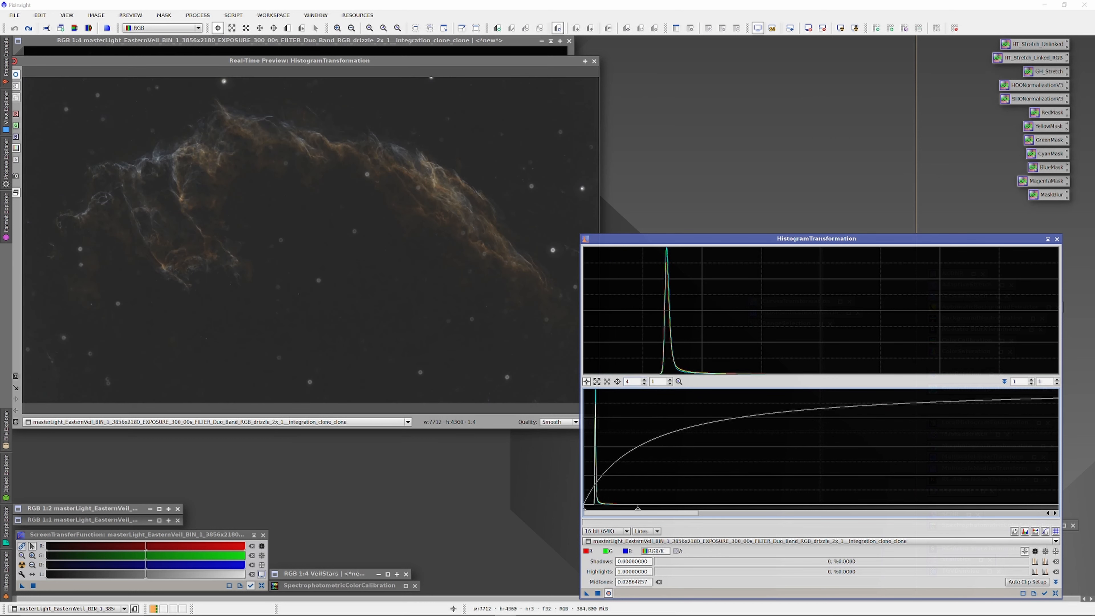
- Raise the histogram's shadows point to about 0.0045, just before the peak, and reduce the midtones to about 0.0131
scroll(633, 382, "up", 20)
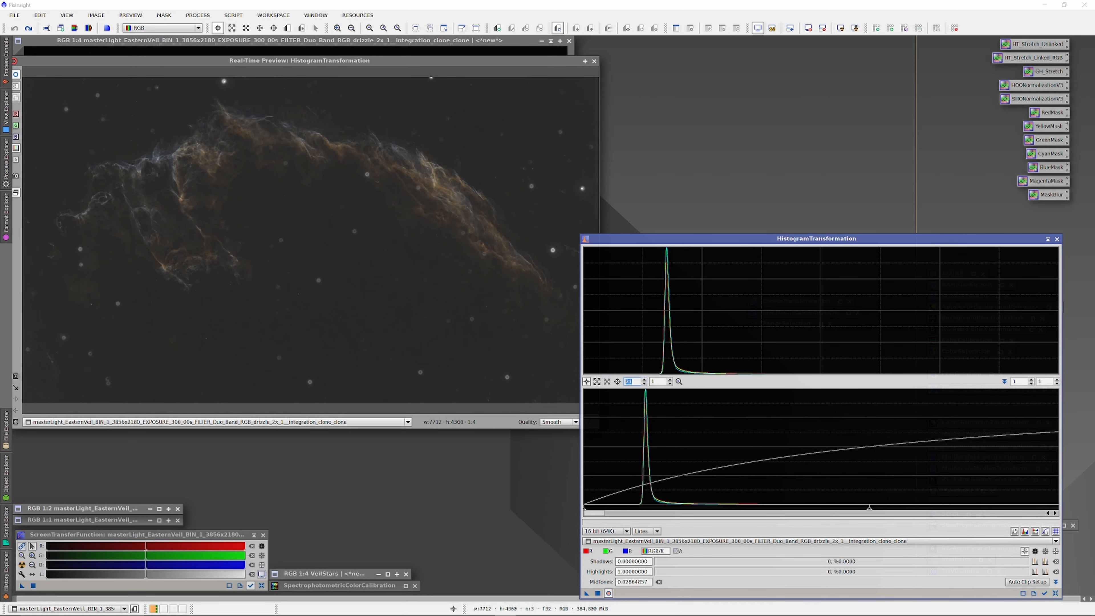
scroll(633, 381, "up", 6)
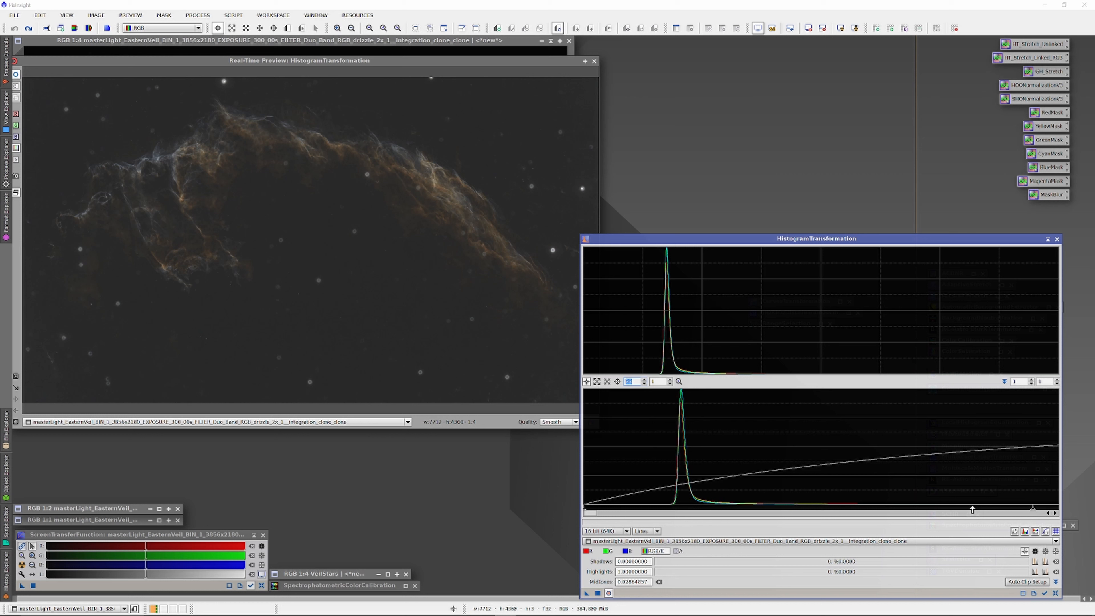
mouse_move(585, 511)
left_mouse_down()
mouse_move(648, 513)
mouse_move(597, 513)
left_mouse_up()
left_click_drag(1048, 511, 912, 509)
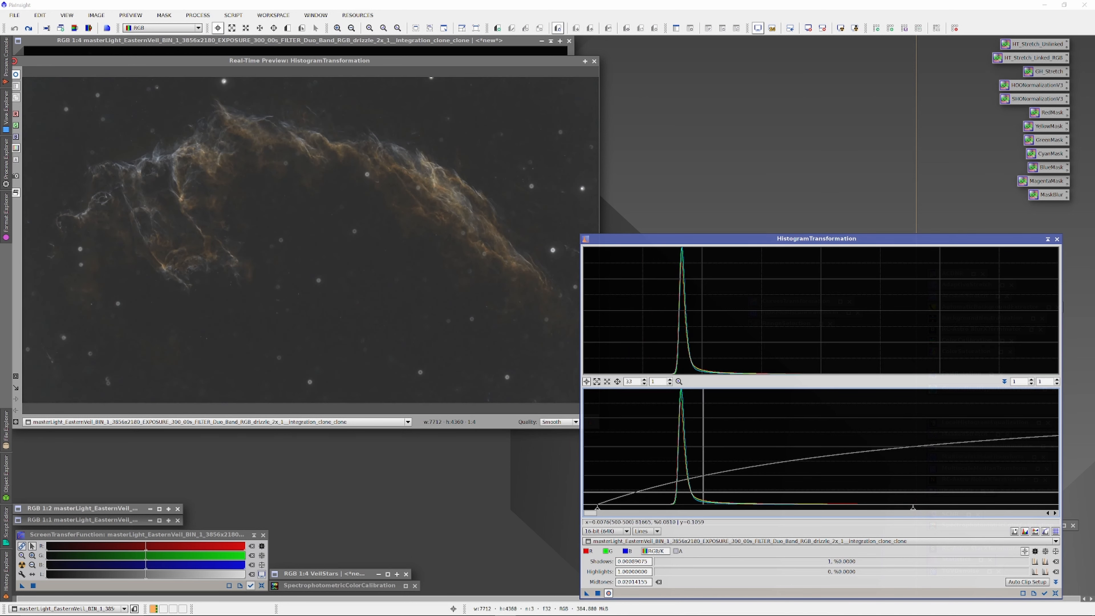
left_click_drag(596, 512, 654, 511)
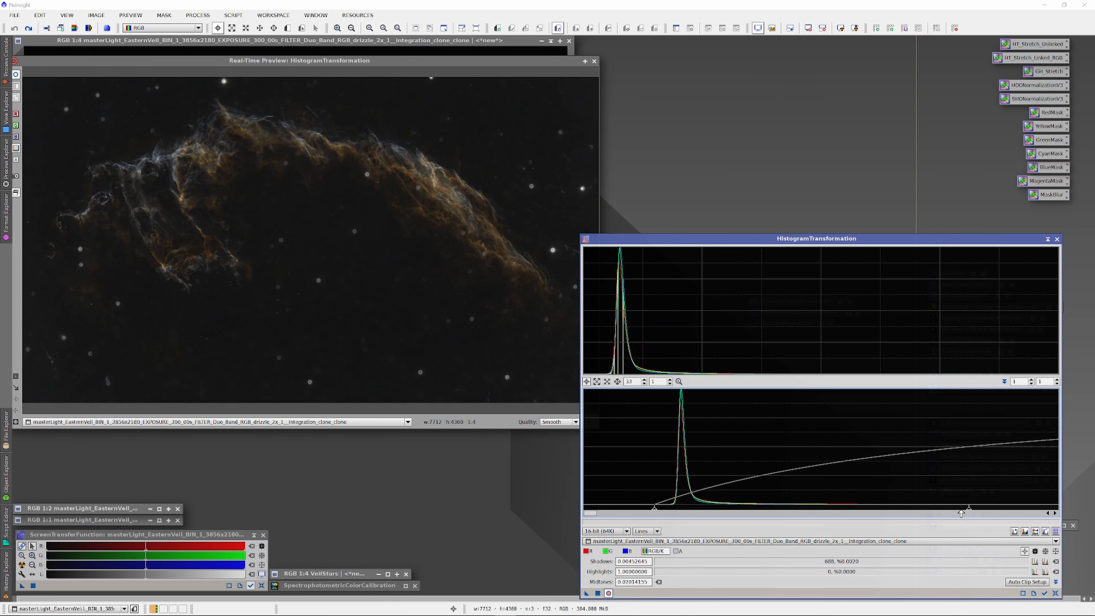
left_click_drag(969, 511, 858, 517)
left_click(644, 380)
left_click(644, 379)
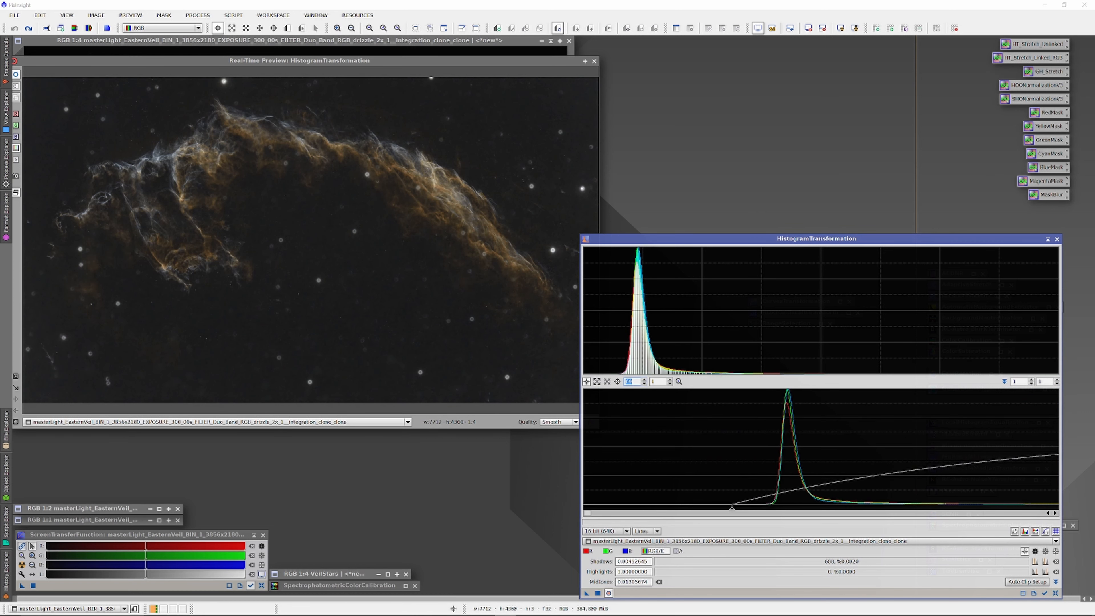
left_click_drag(587, 514, 591, 518)
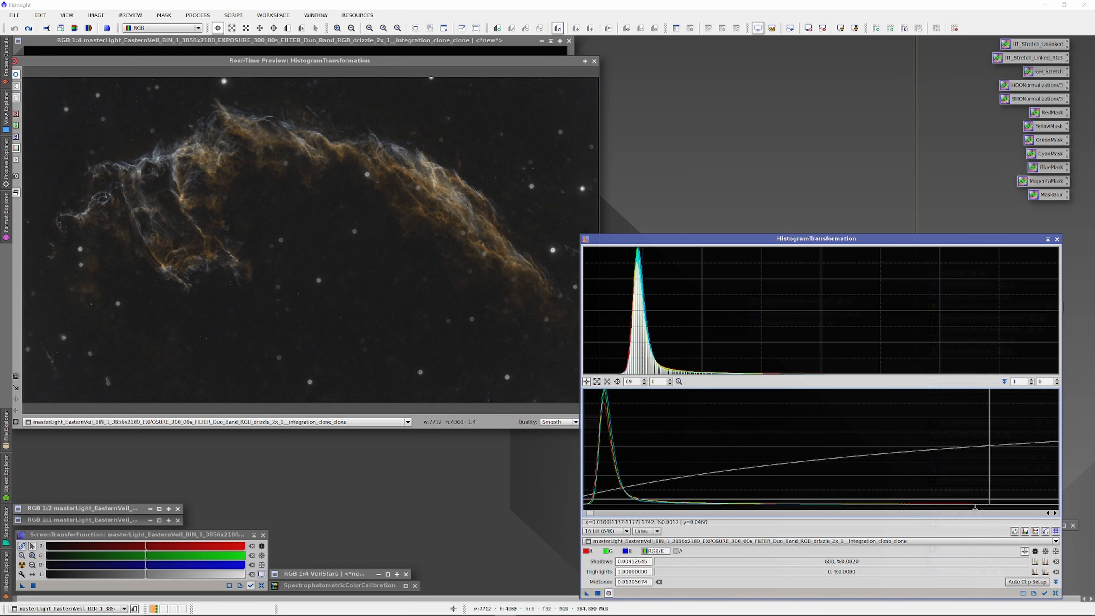
left_click_drag(975, 509, 968, 510)
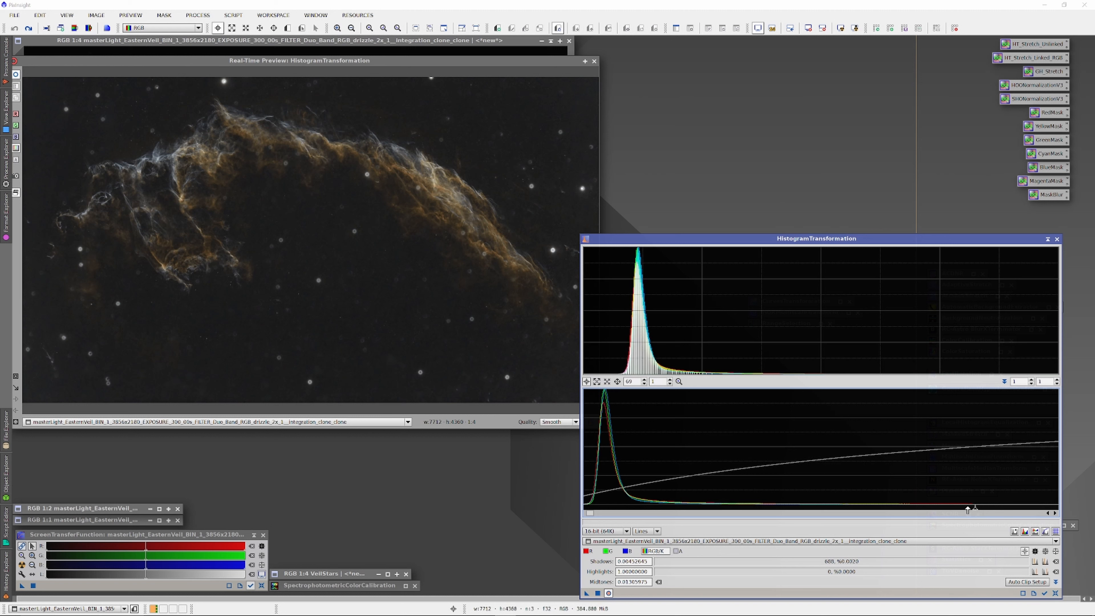
- Close the real-time preview and apply the histogram stretch to the cloned nebula image
left_click(459, 61)
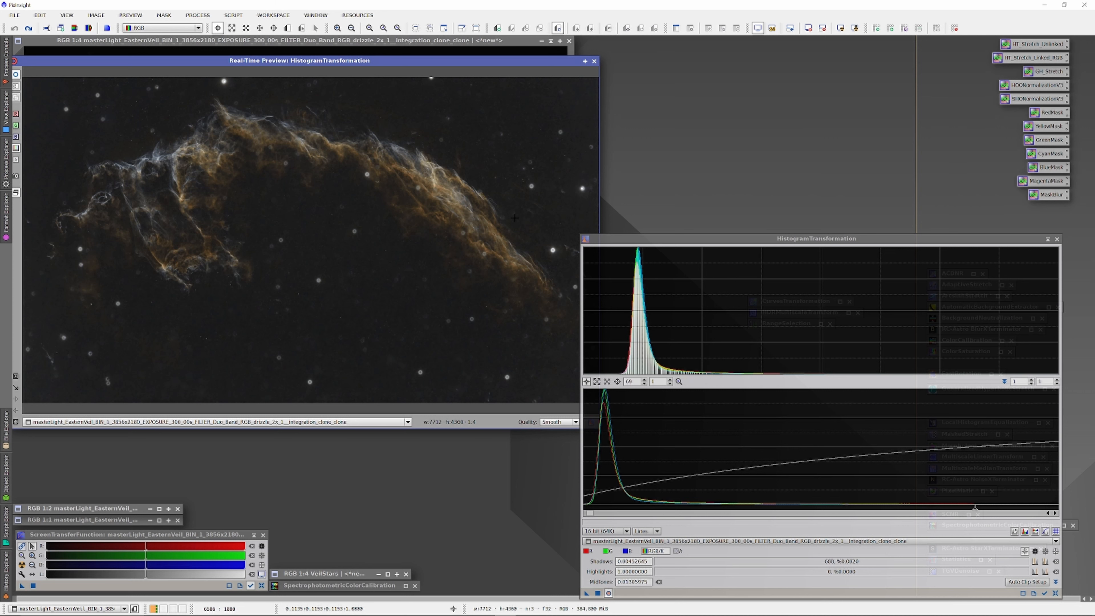
left_click(593, 61)
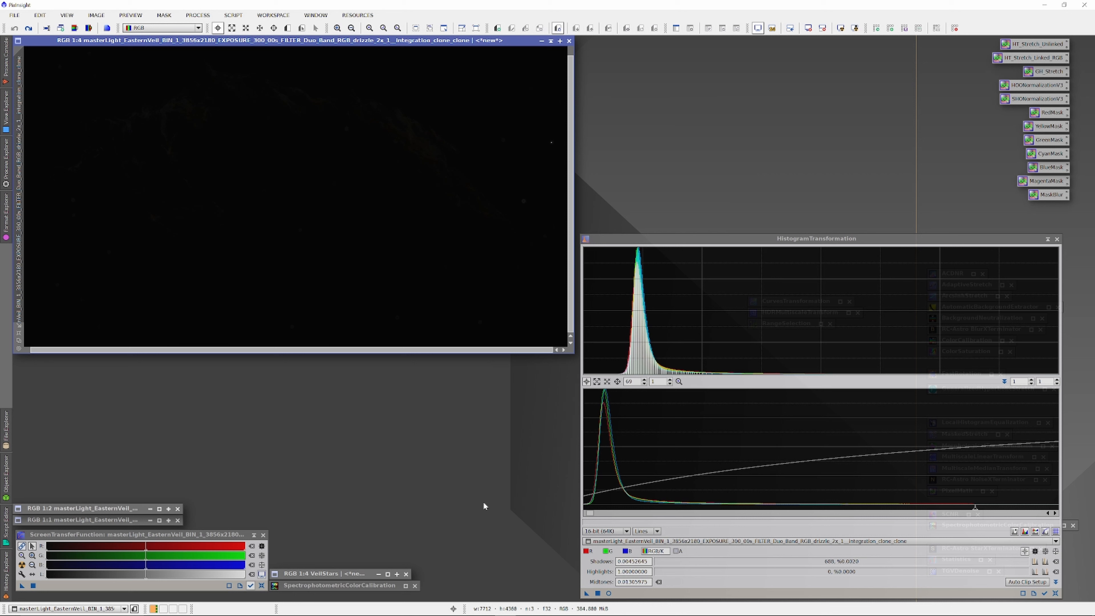
left_click_drag(587, 592, 496, 320)
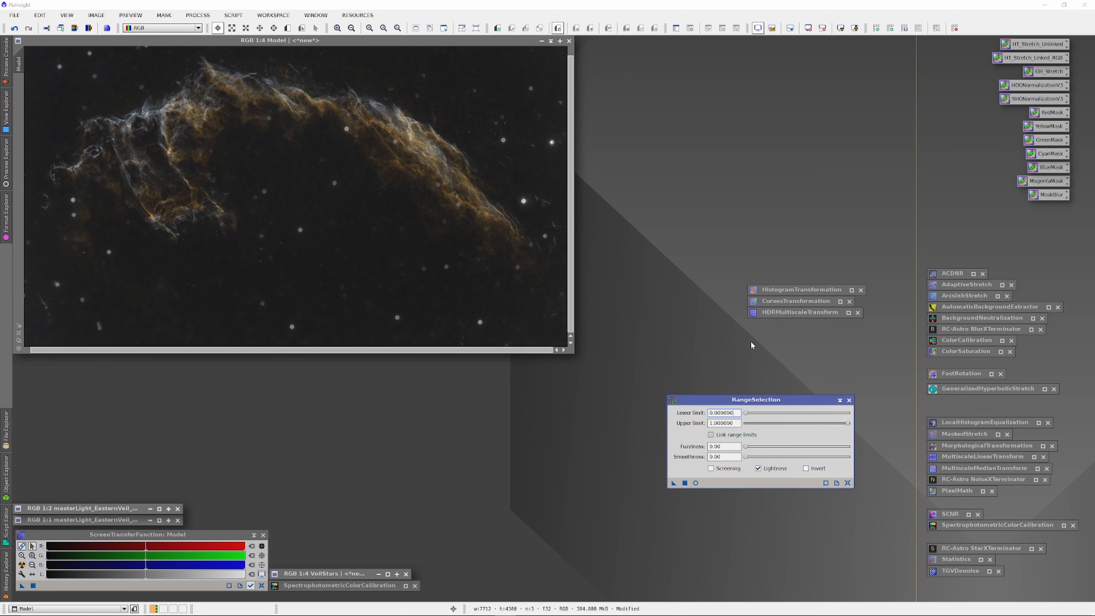
- Preview RangeSelection on the Model image with lower limit 0.13, fuzziness 0.15 and smoothness 12.5
left_click(695, 482)
left_click_drag(746, 415, 759, 417)
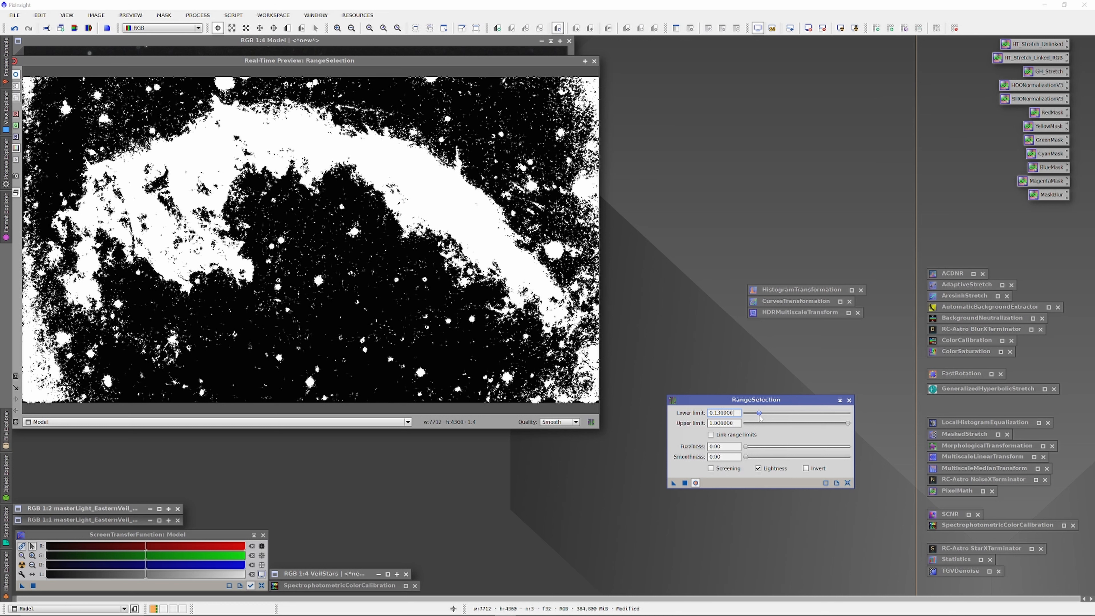
left_click_drag(760, 418, 761, 417)
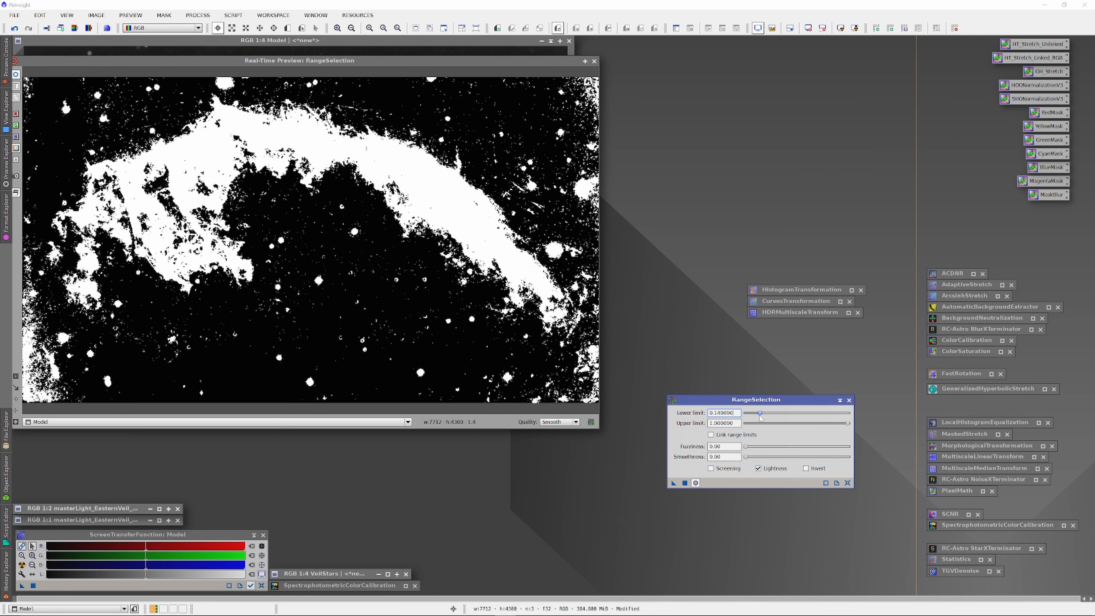
left_click_drag(760, 417, 760, 418)
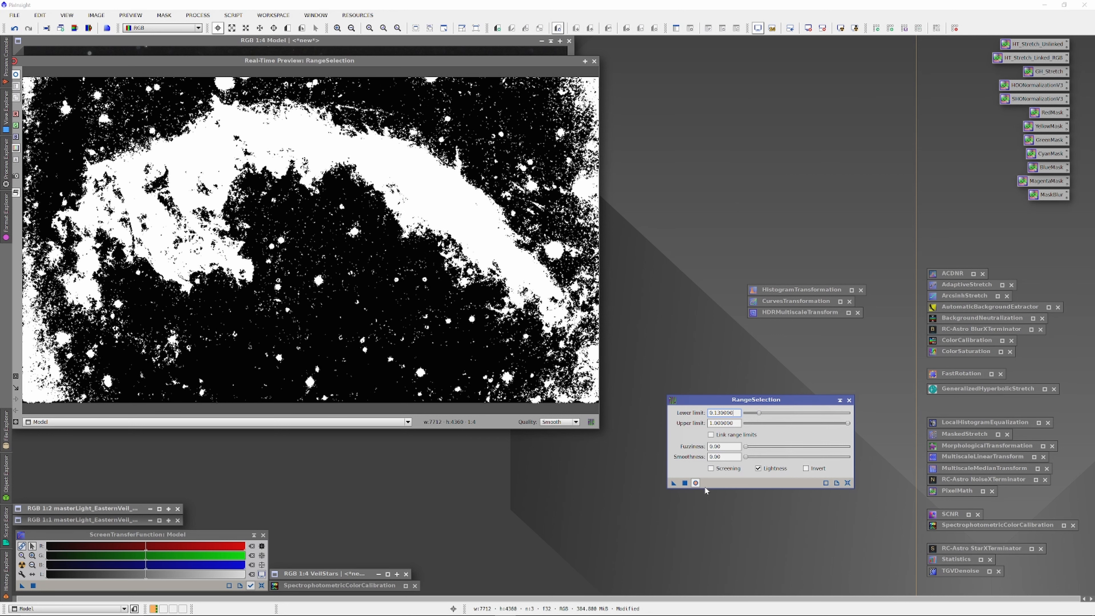
mouse_move(745, 447)
left_mouse_down()
mouse_move(778, 449)
mouse_move(754, 450)
mouse_move(760, 461)
left_mouse_up()
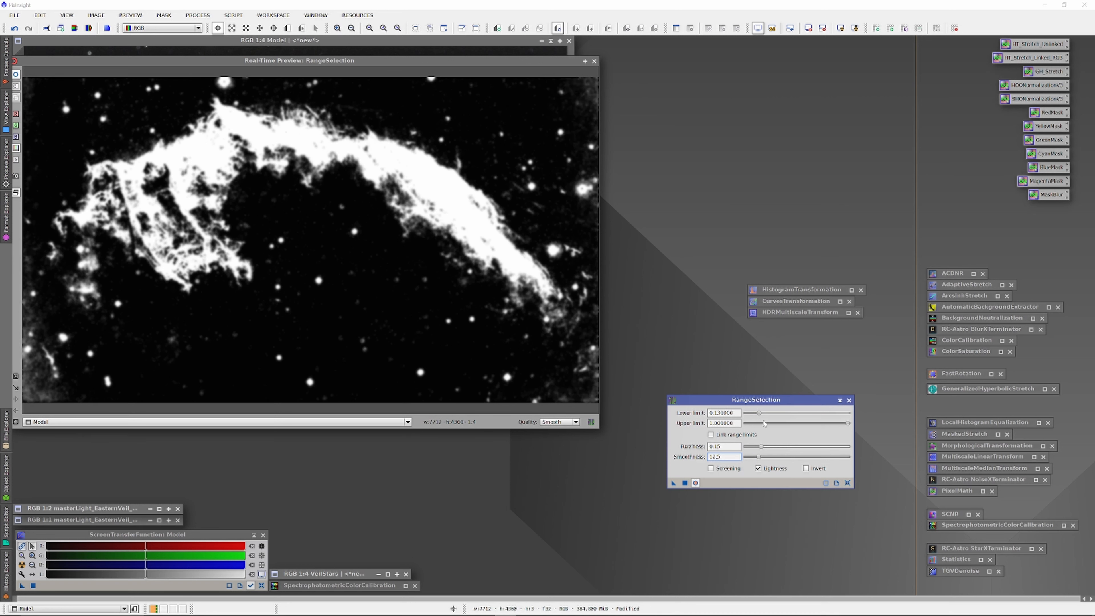
- Try RangeSelection lower limits between 0.06 and 0.12 to compare how much background the mask includes
left_click_drag(759, 413, 758, 416)
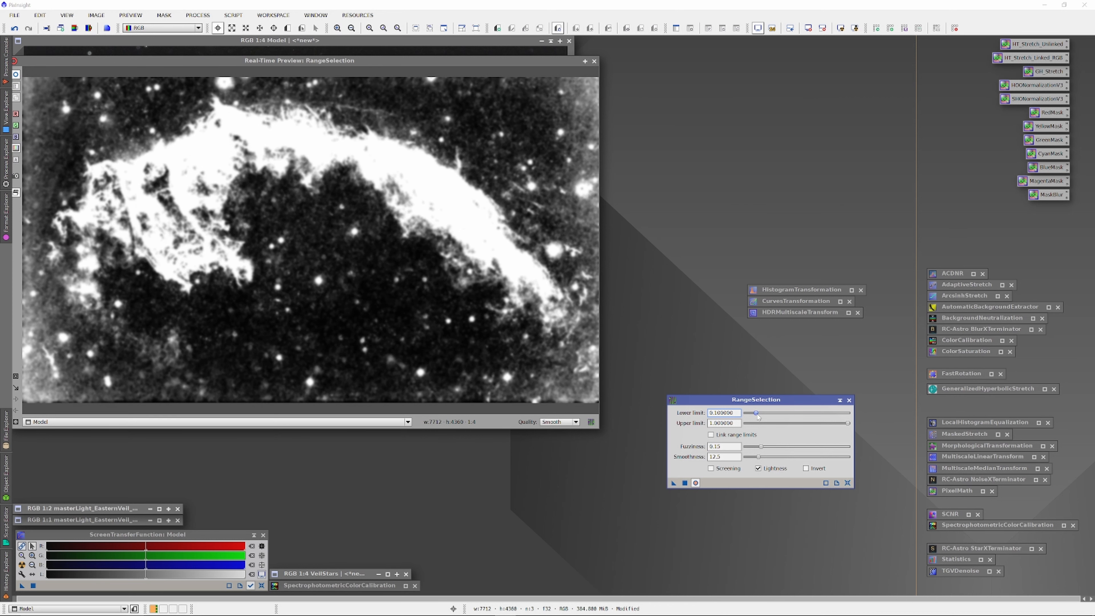
left_click_drag(758, 416, 752, 418)
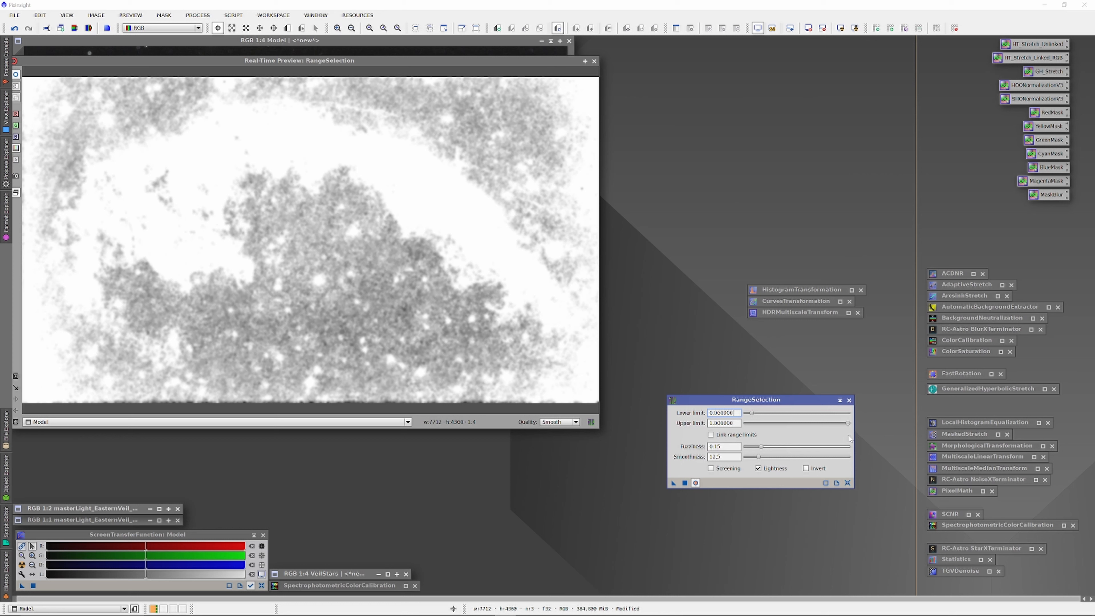
left_click(751, 413)
left_click_drag(752, 415, 755, 416)
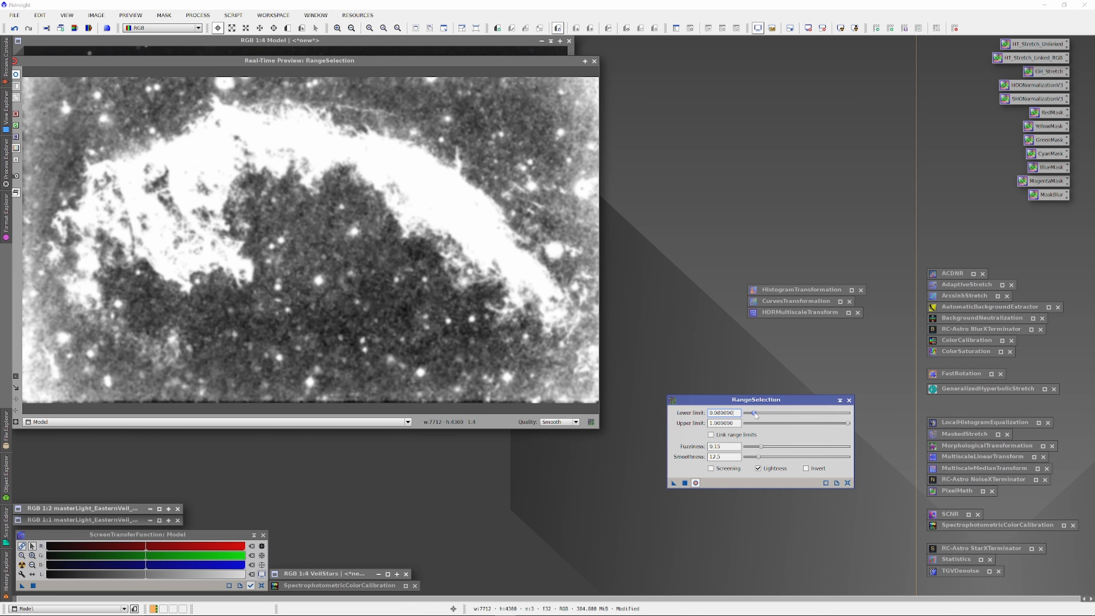
left_click_drag(755, 416, 757, 415)
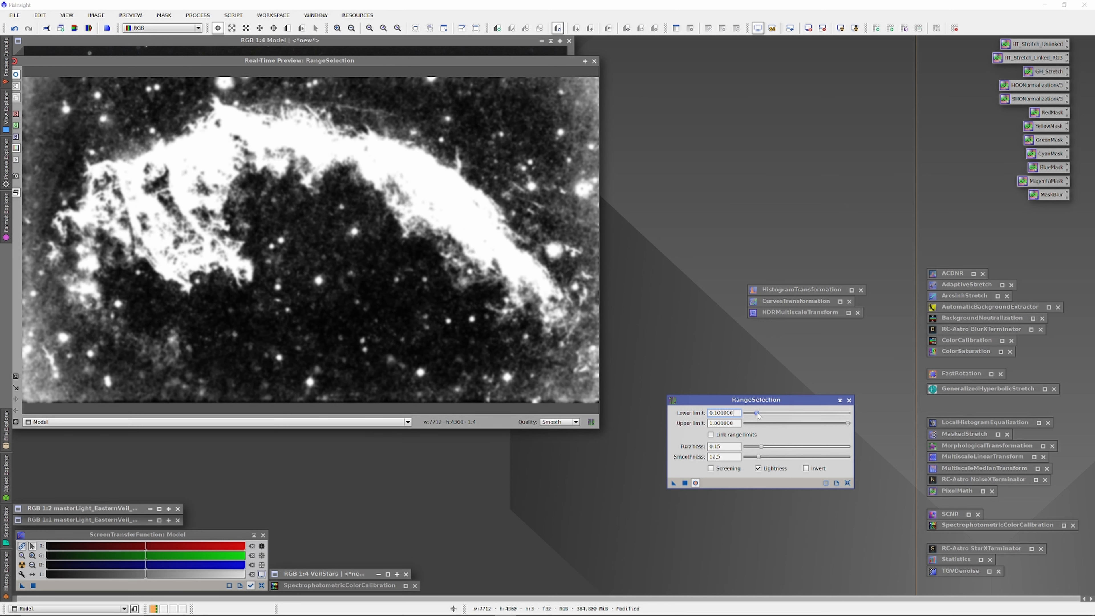
left_click_drag(758, 416, 759, 416)
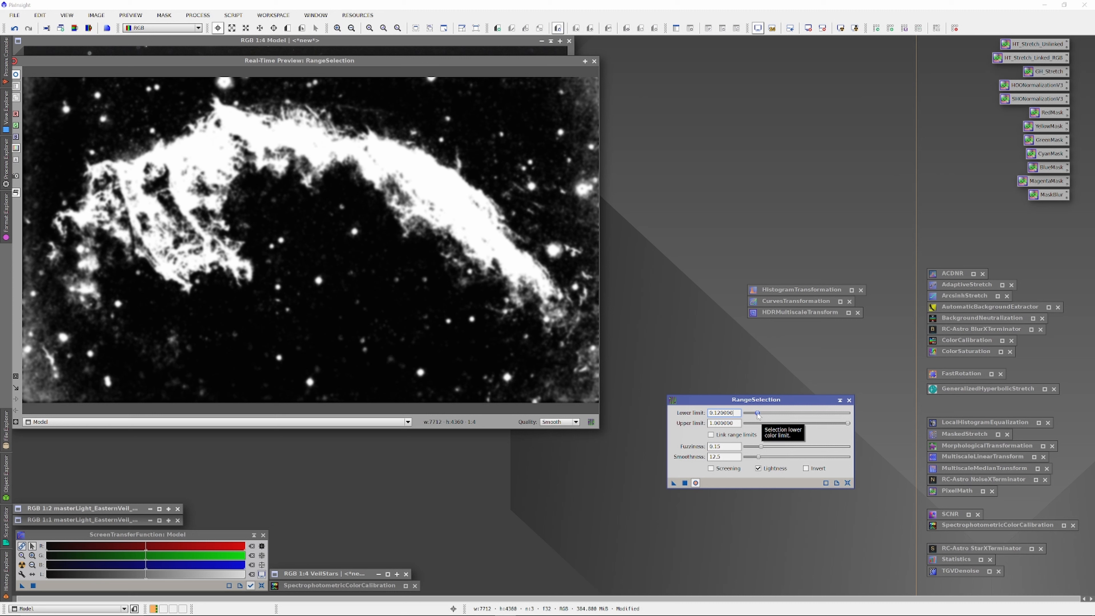
left_click(757, 414)
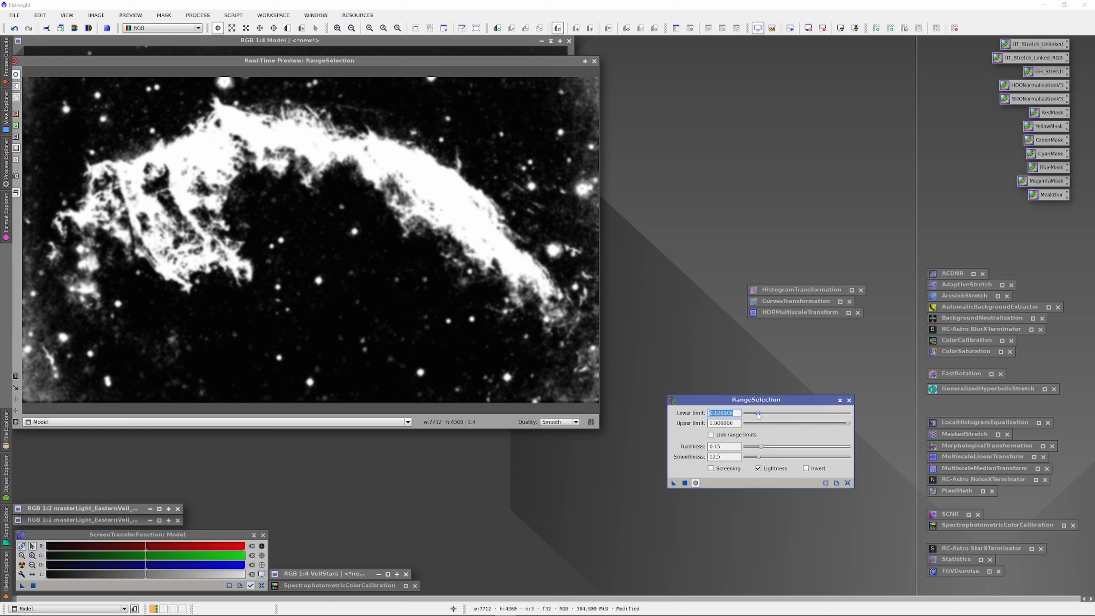
left_click_drag(757, 413, 756, 414)
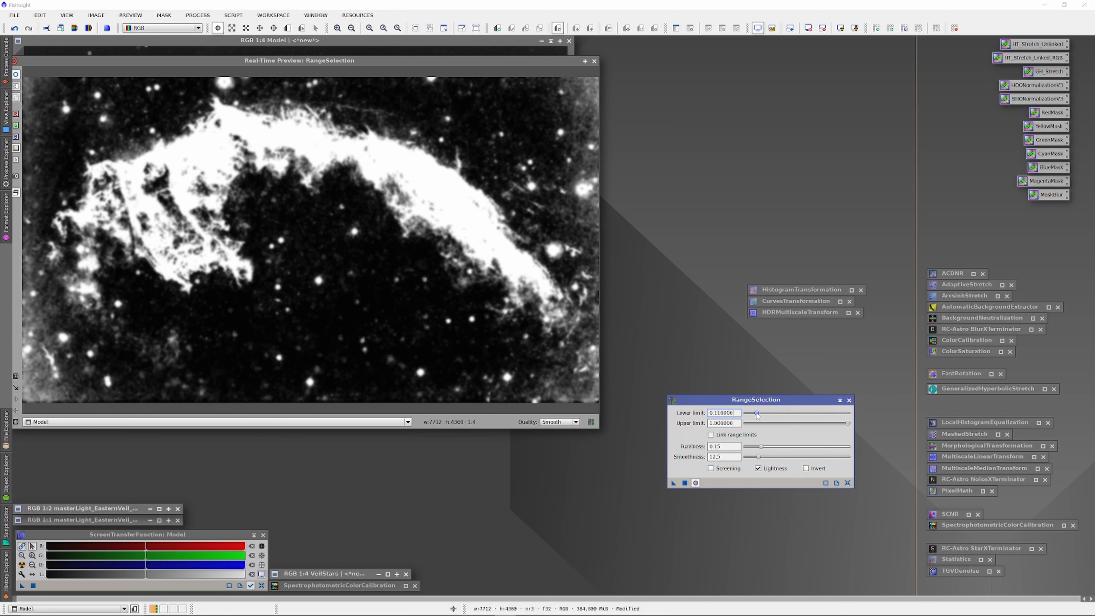
- Generate the range mask with lower limit 0.13, fuzziness 0.04 and smoothness 23.0, and close the real-time preview
left_click_drag(757, 416, 759, 415)
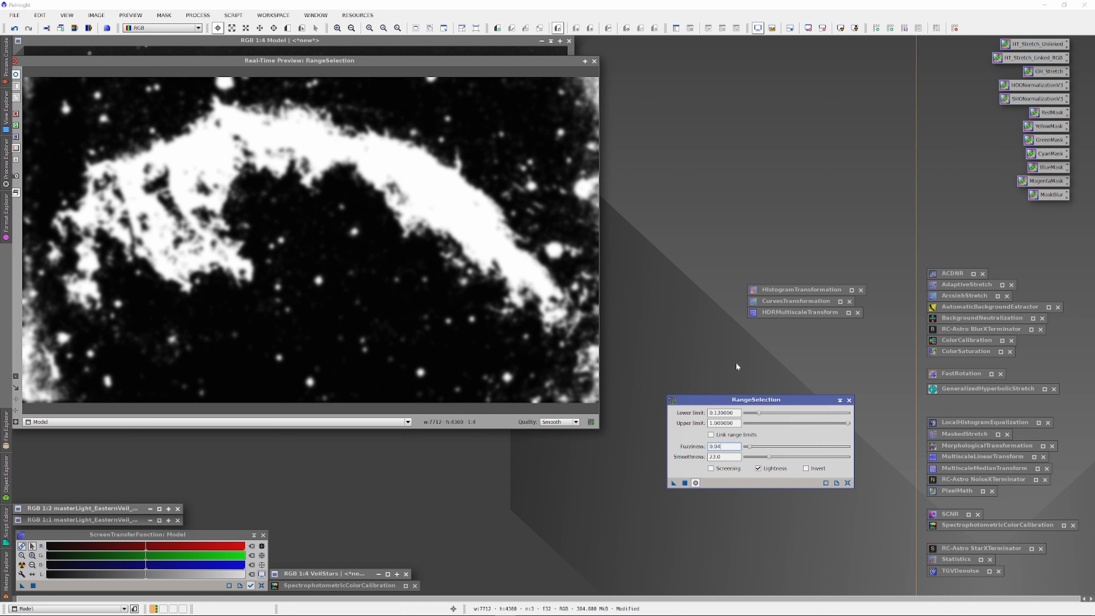
left_click(684, 483)
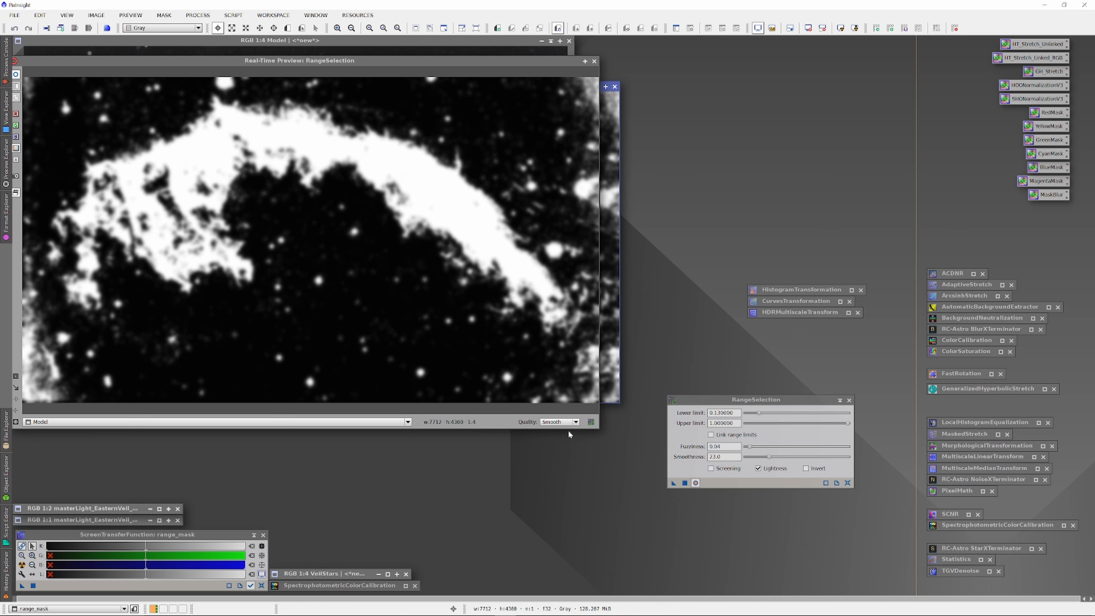
left_click(594, 60)
- Apply range_mask as a mask to the Model image and park the minimized mask window above the other minimized images
left_click_drag(444, 87, 793, 114)
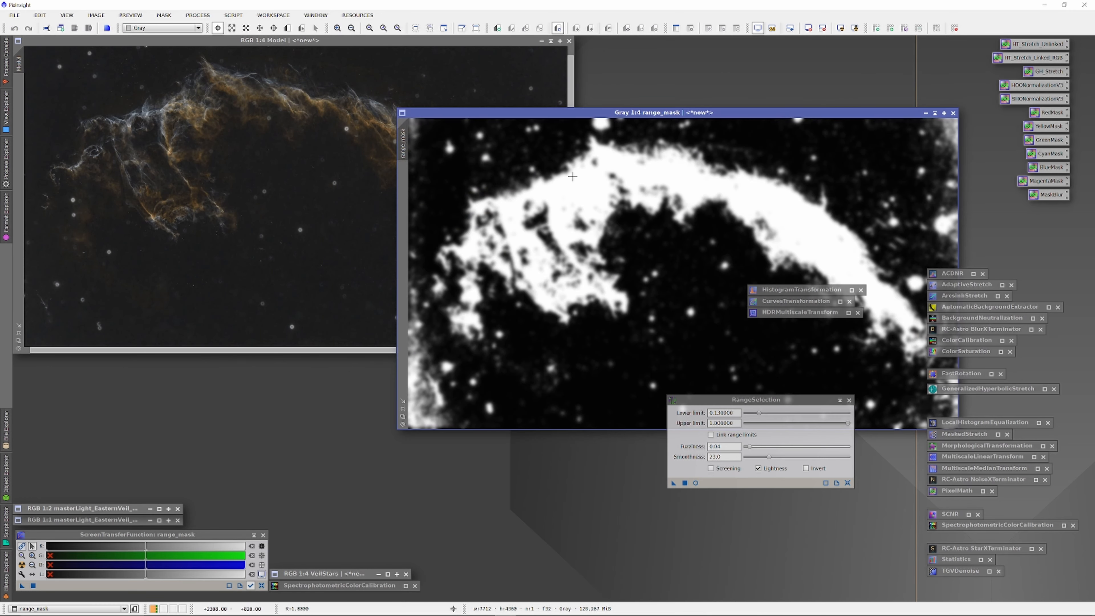
left_click_drag(403, 143, 23, 140)
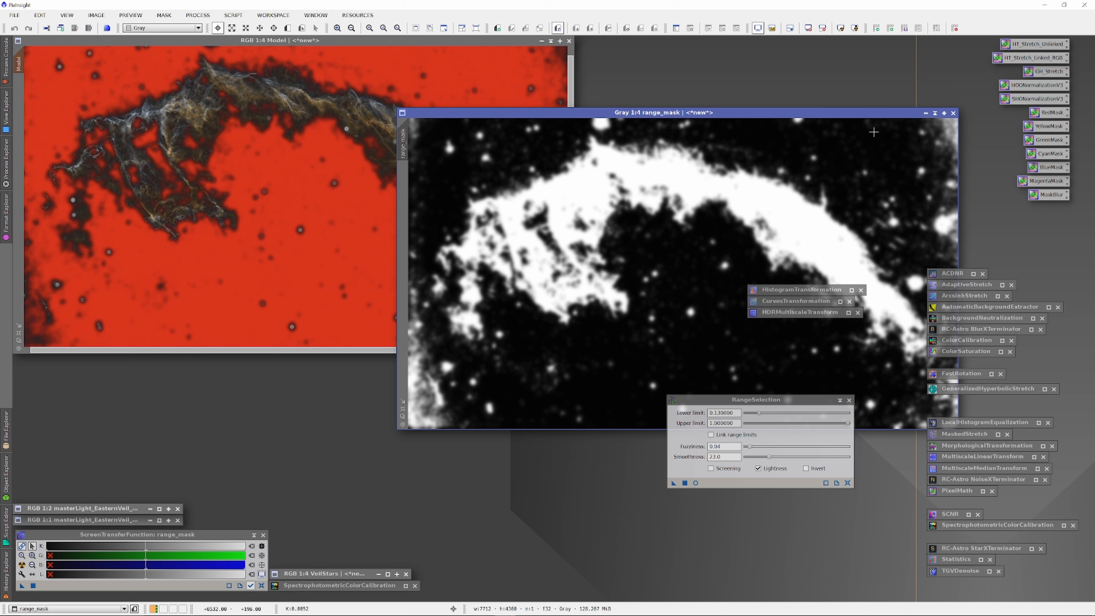
left_click(926, 112)
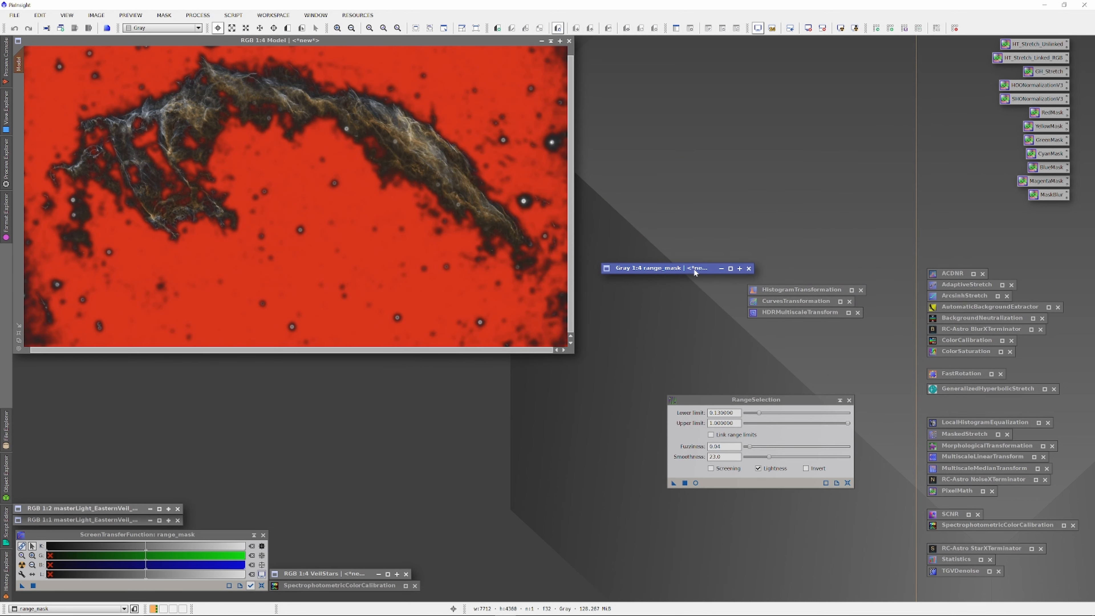
left_click_drag(694, 268, 107, 491)
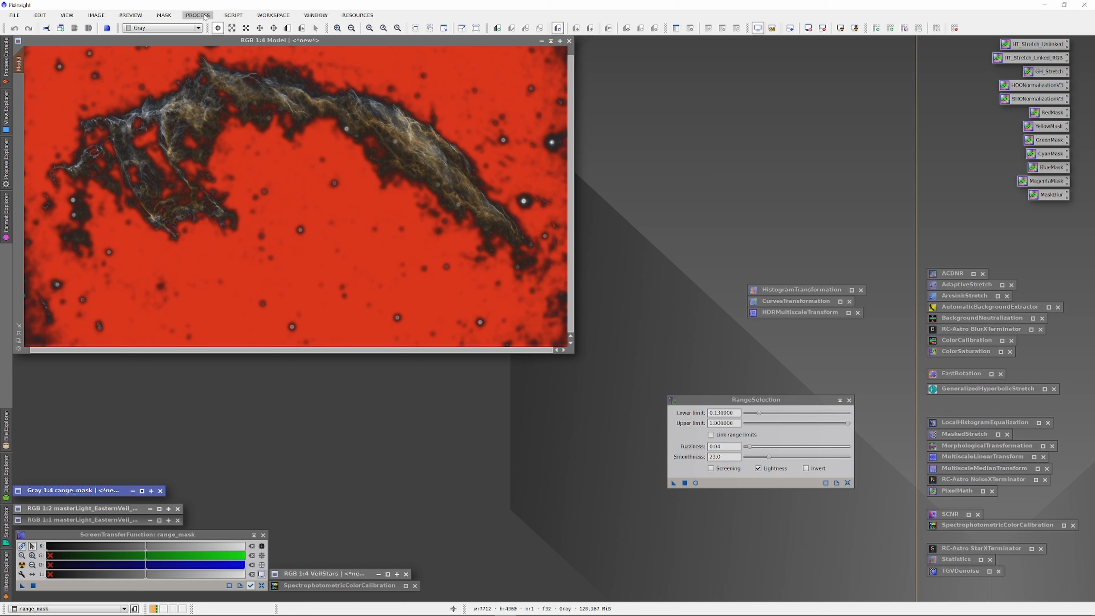
- Invert the mask on the Model image to protect the nebula instead of the background, and hide the mask overlay
left_click(163, 15)
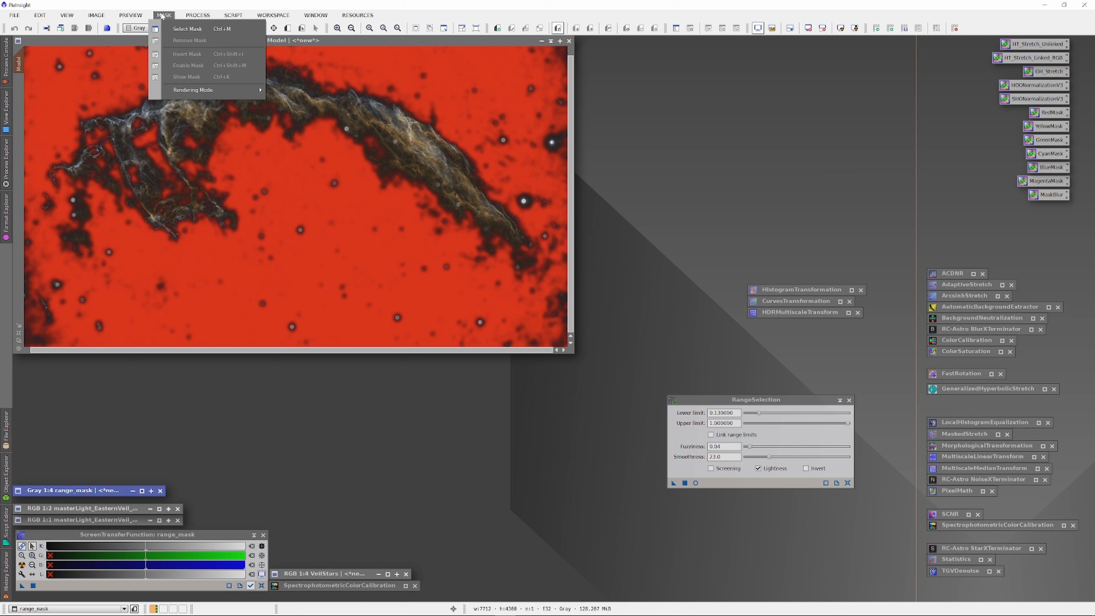
left_click(249, 258)
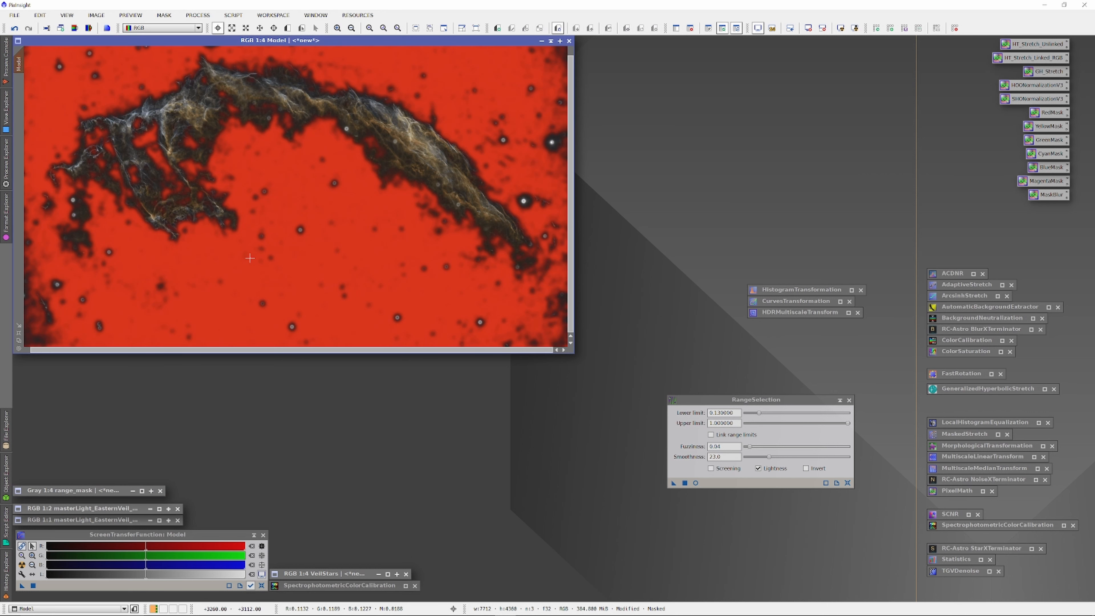
left_click(163, 15)
left_click(176, 55)
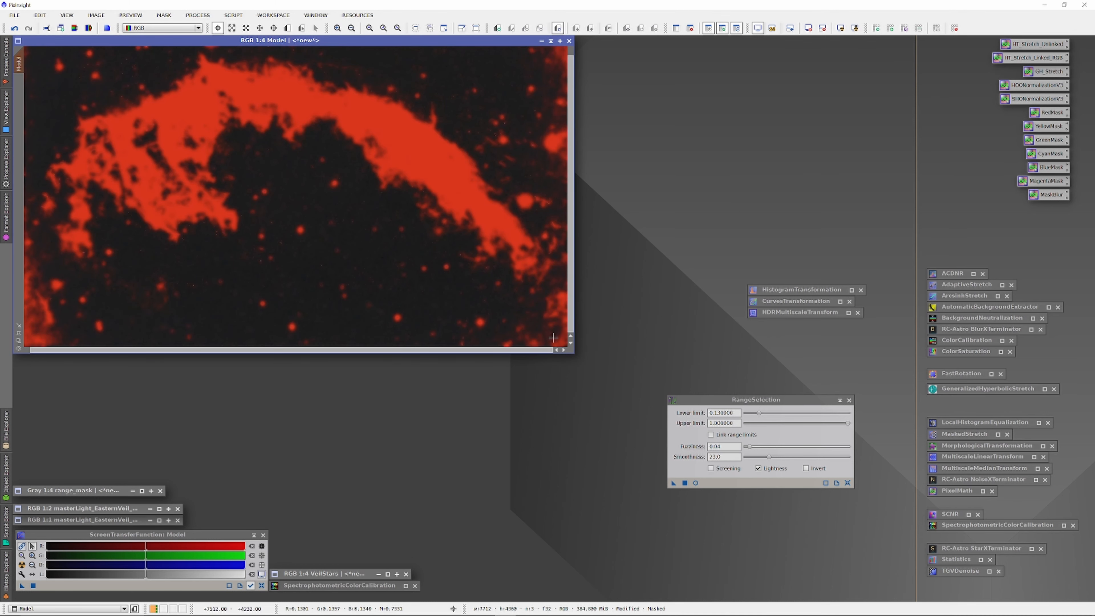
left_click(166, 18)
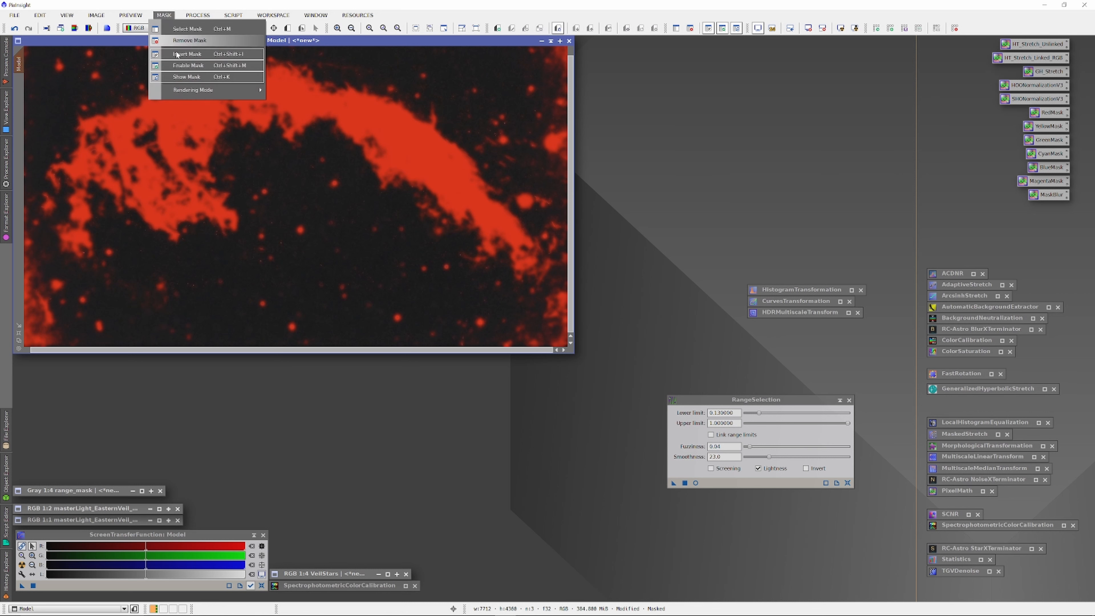
left_click(185, 76)
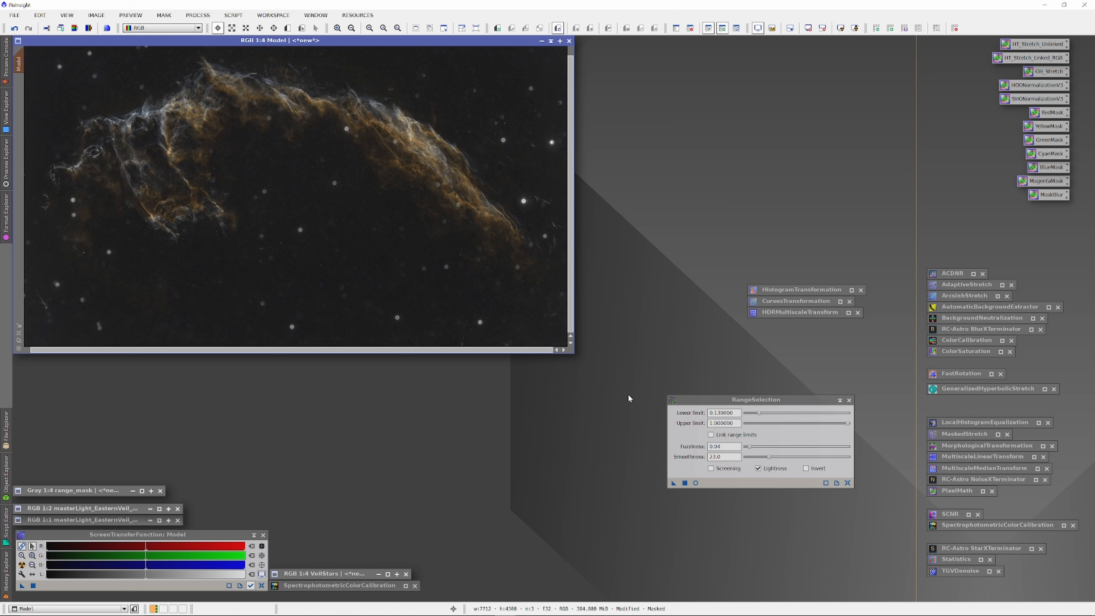
- Minimize RangeSelection and open CurvesTransformation with a real-time preview of the Model image
left_click(839, 400)
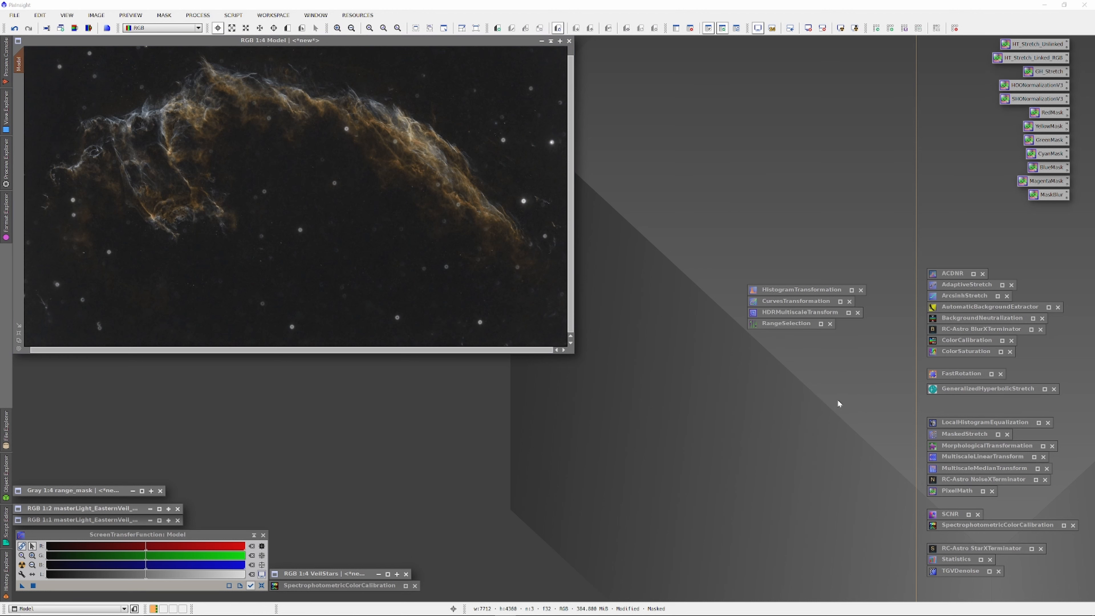
double_click(782, 301)
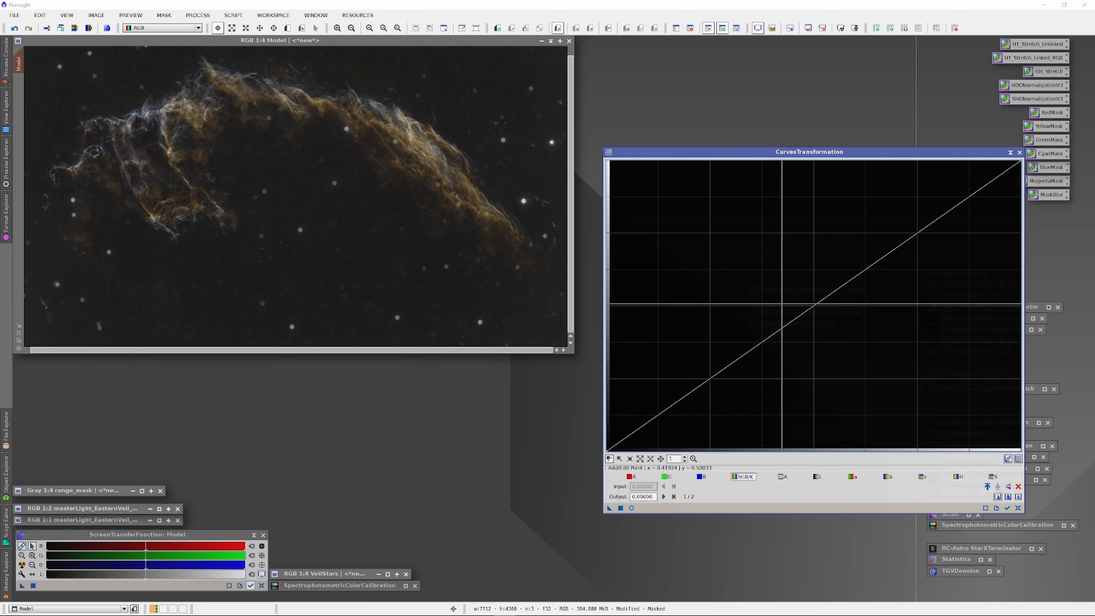
left_click(631, 508)
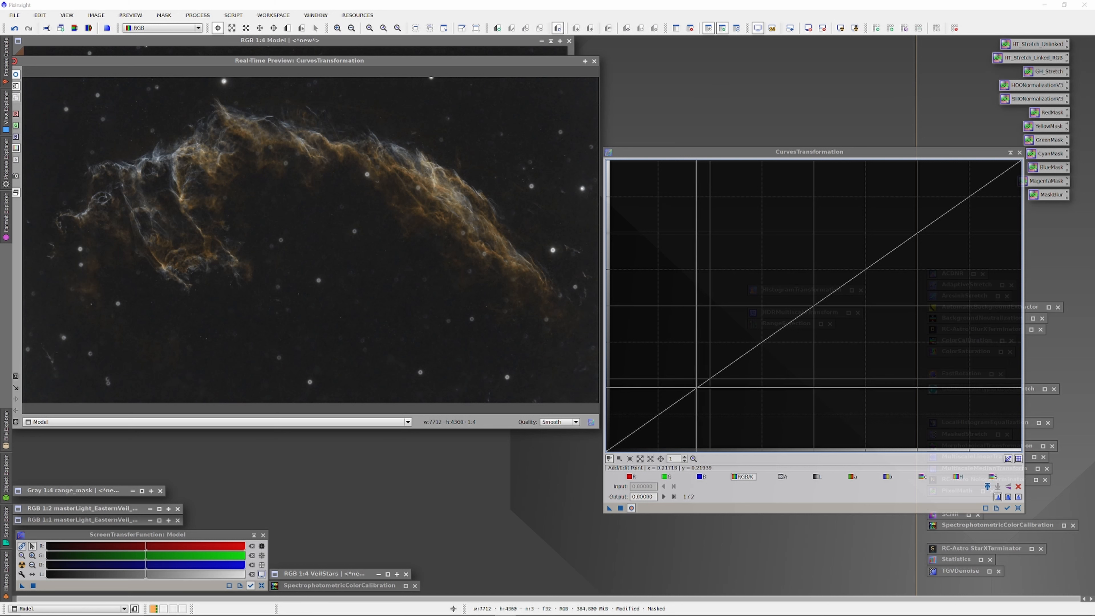
- Try darkening the background with RGB/K curve points at about 0.10/0.02 and 0.36/0.23, comparing the preview with the original
left_click(696, 387)
left_click_drag(697, 386, 647, 442)
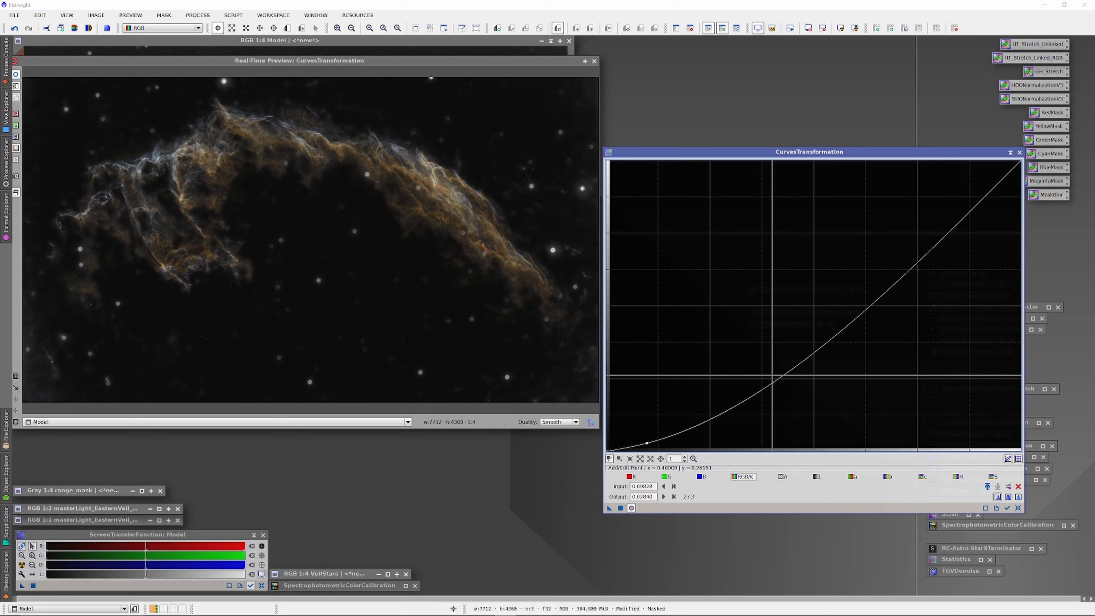
left_click_drag(741, 403, 756, 384)
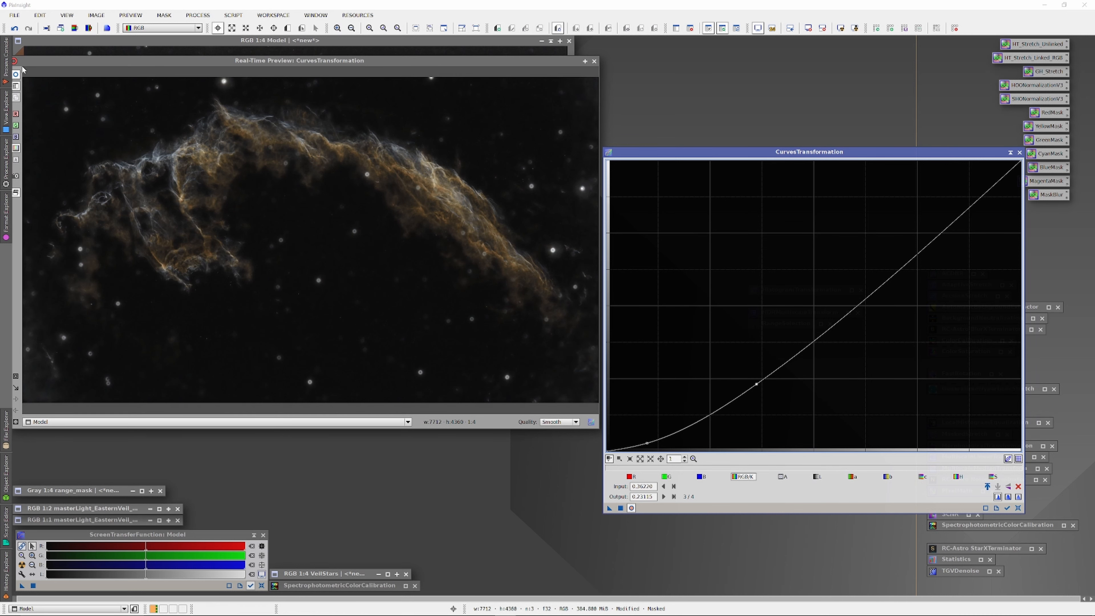
left_click(16, 75)
left_click(17, 76)
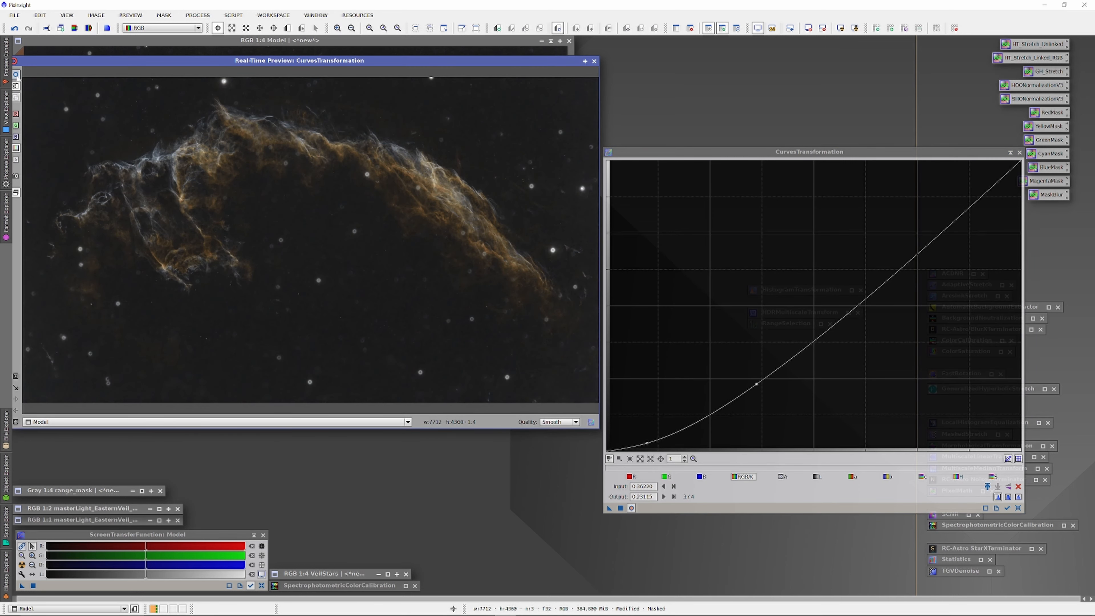
left_click(16, 76)
left_click(17, 76)
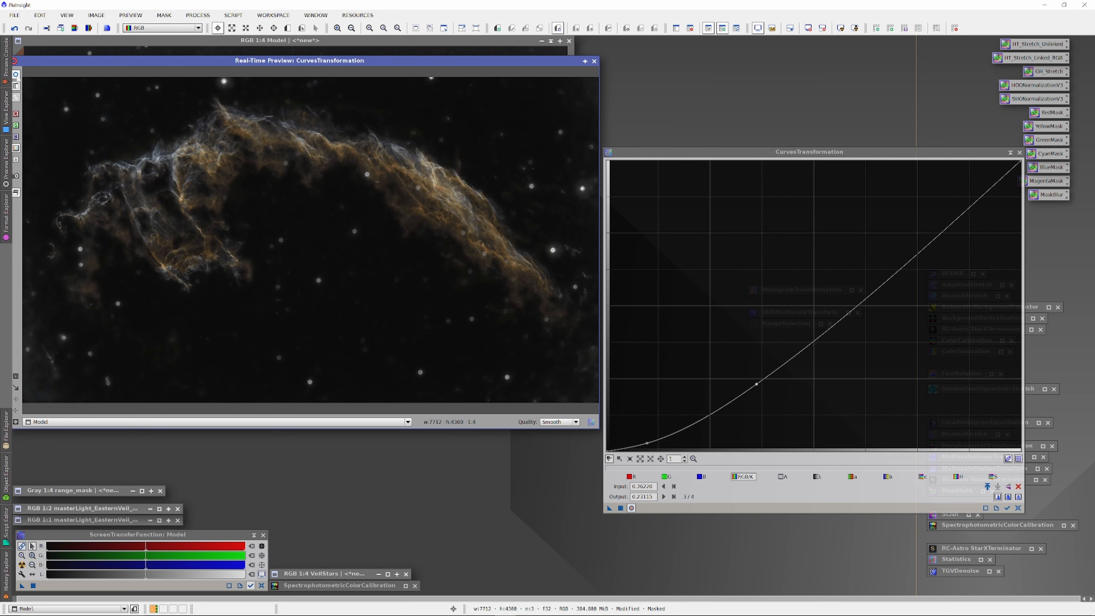
left_click(16, 76)
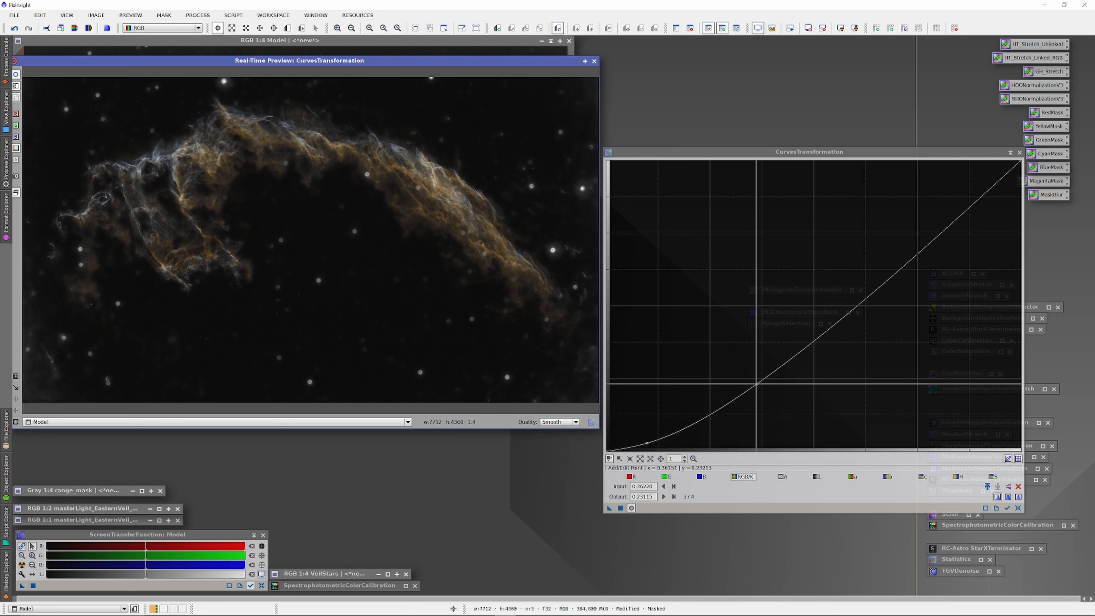
- Reshape the RGB/K curve with points at about 0.11/0.05 and 0.59/0.46, and compare the preview with the original
left_click_drag(756, 383, 651, 438)
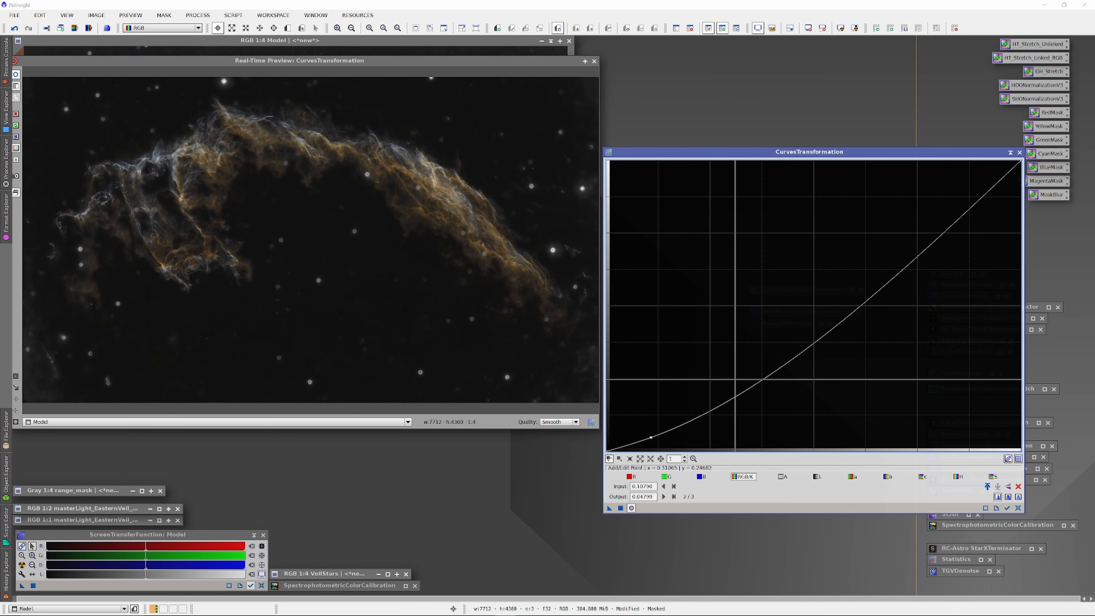
left_click(844, 314)
left_click_drag(845, 315, 849, 317)
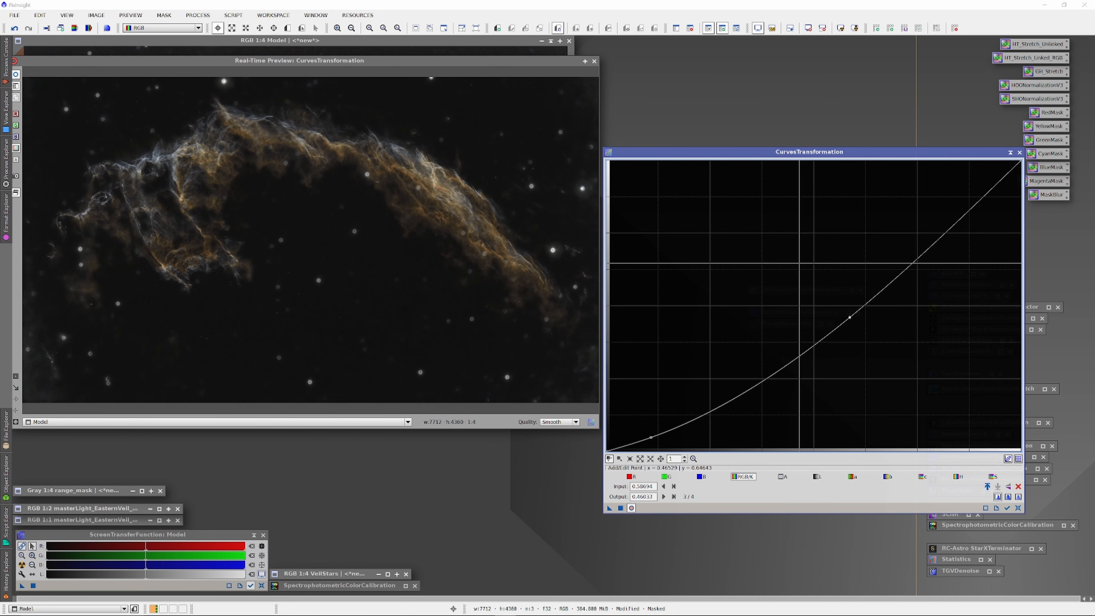
left_click(17, 74)
left_click(17, 74)
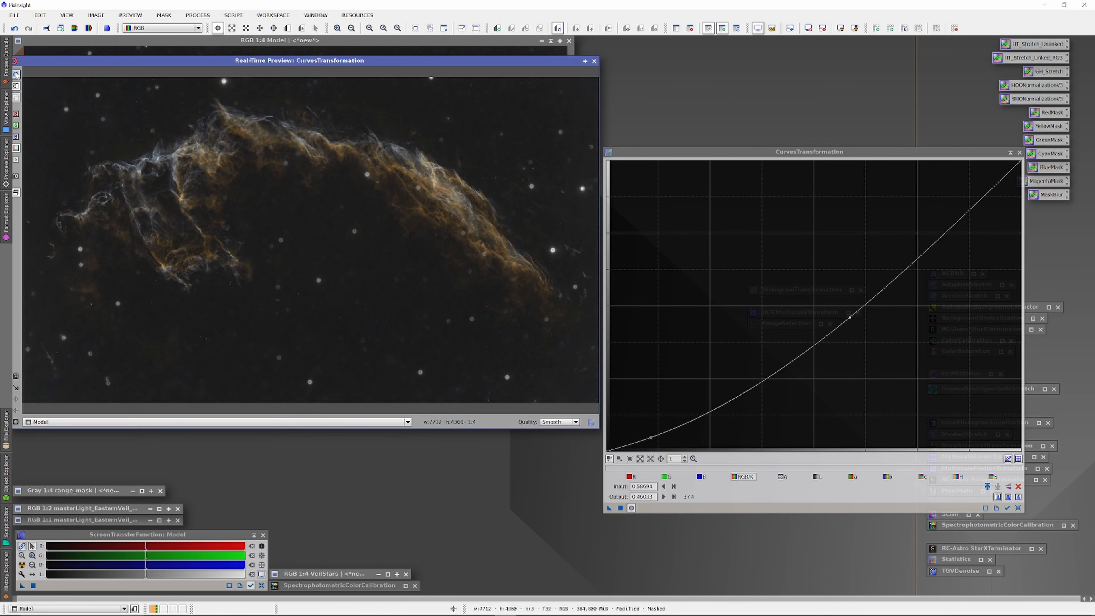
- Close the real-time preview and apply the background-darkening curve to the Model image, undoing and reapplying it once
left_click(593, 61)
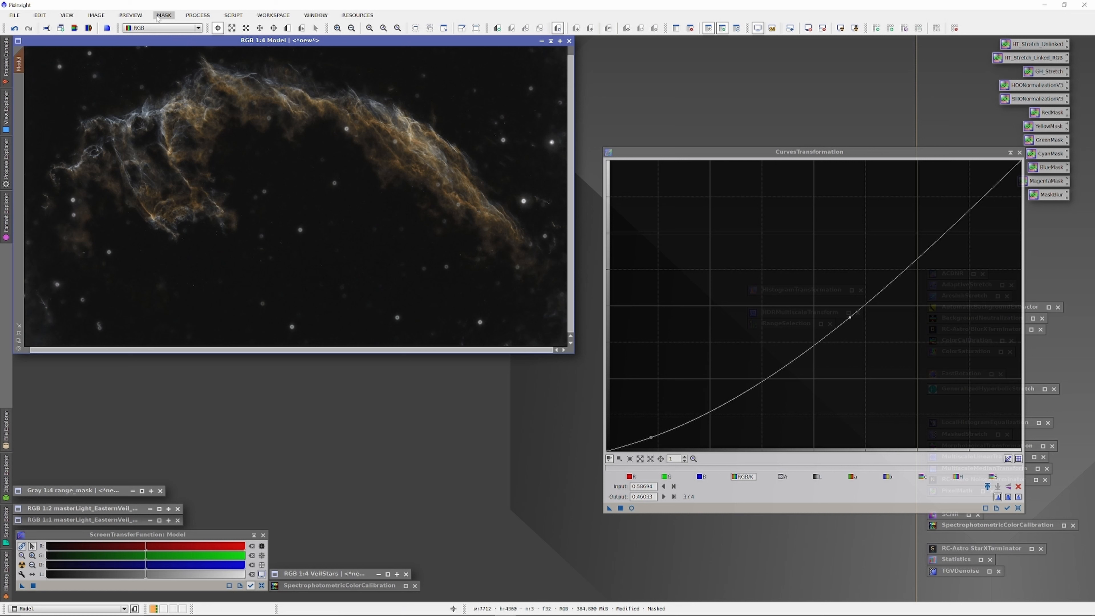
key("ctrl+z")
left_click_drag(609, 508, 461, 298)
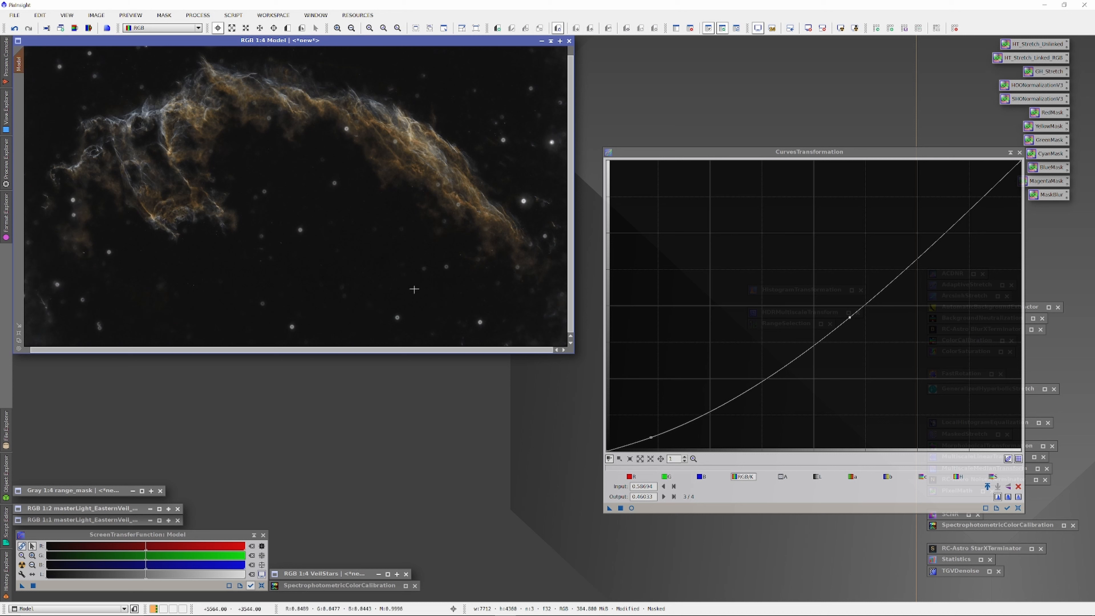
- Invert the Model image's mask back to protecting the background, check it with the overlay shown, and hide the overlay again
left_click(160, 17)
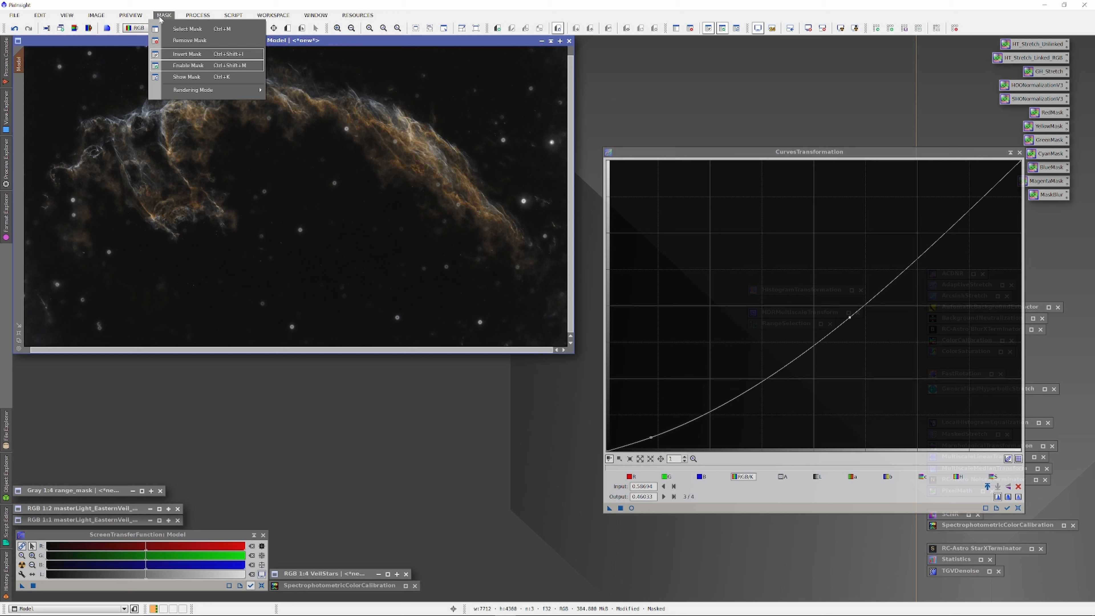
left_click(183, 52)
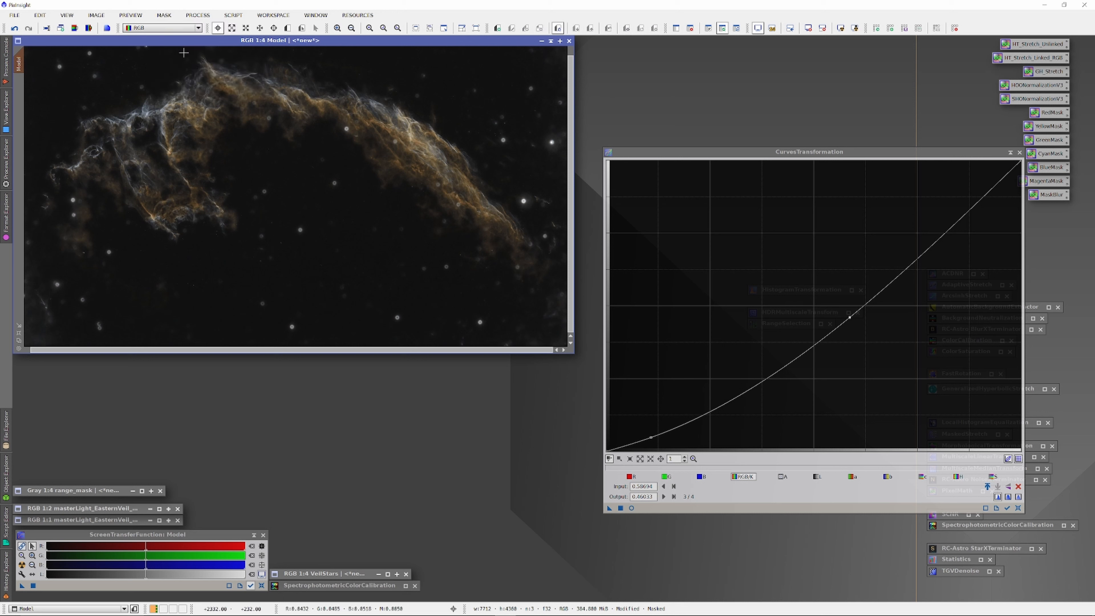
left_click(164, 16)
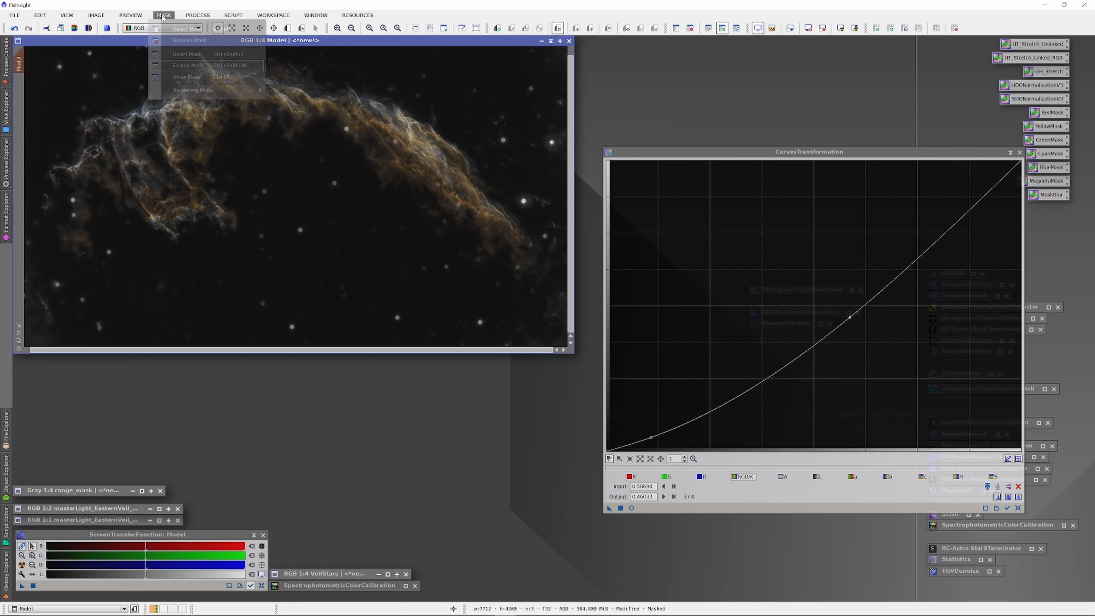
left_click(184, 77)
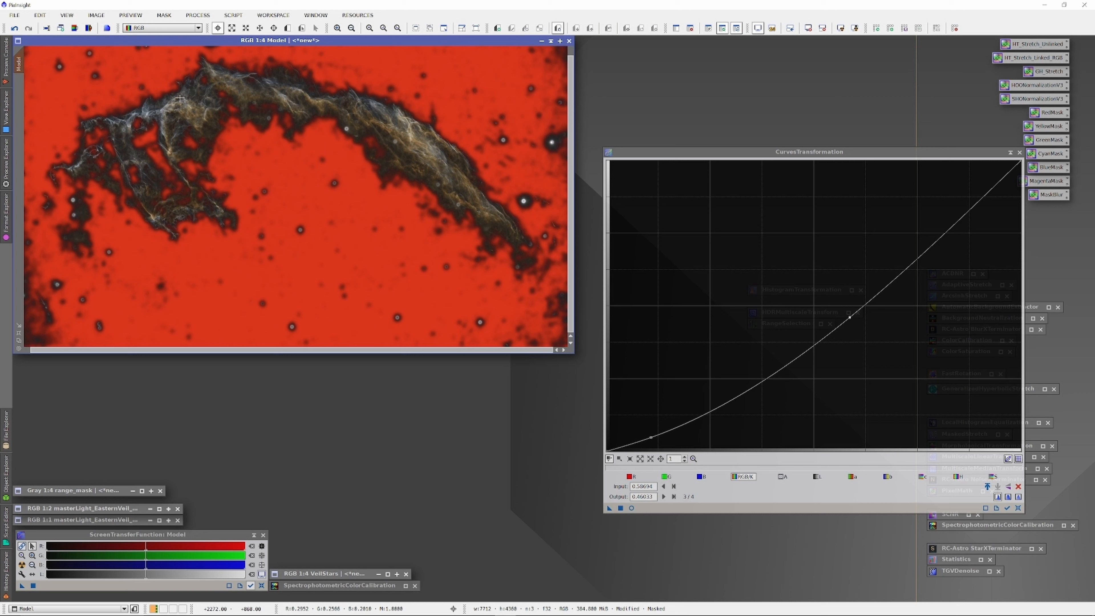
left_click(163, 15)
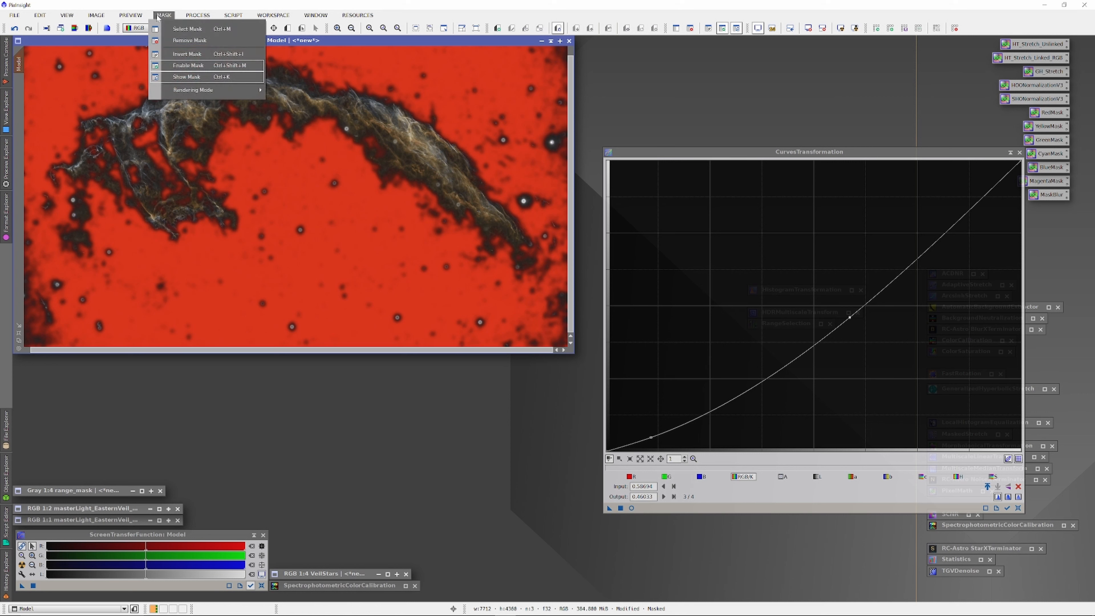
left_click(177, 76)
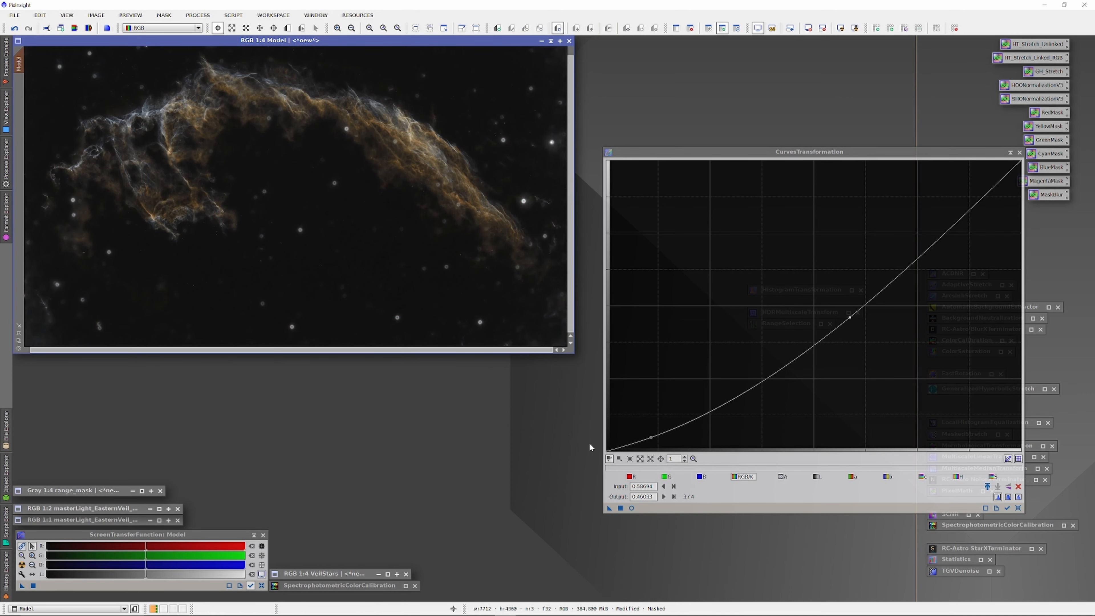
- Reopen the real-time preview and reset CurvesTransformation to a straight curve
left_click(631, 507)
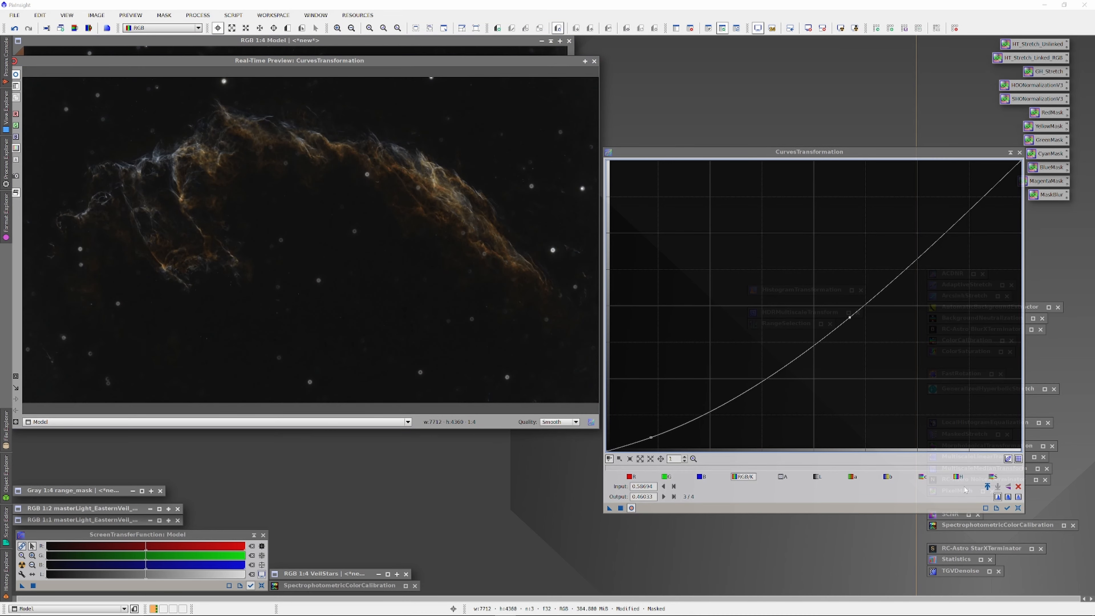
left_click(1018, 508)
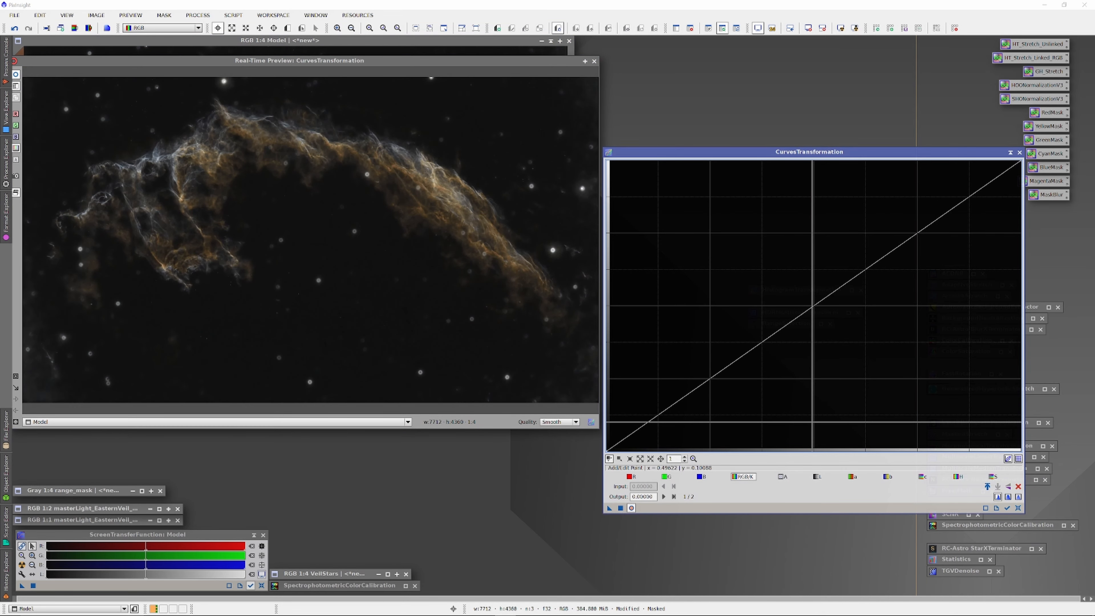
left_click(678, 403)
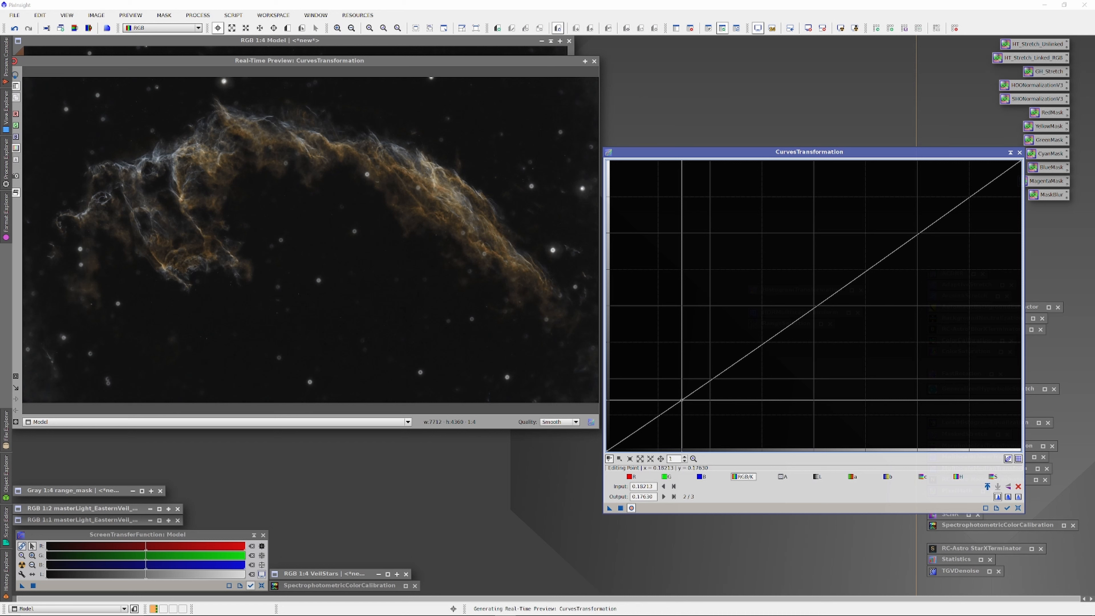
left_click_drag(678, 403, 663, 419)
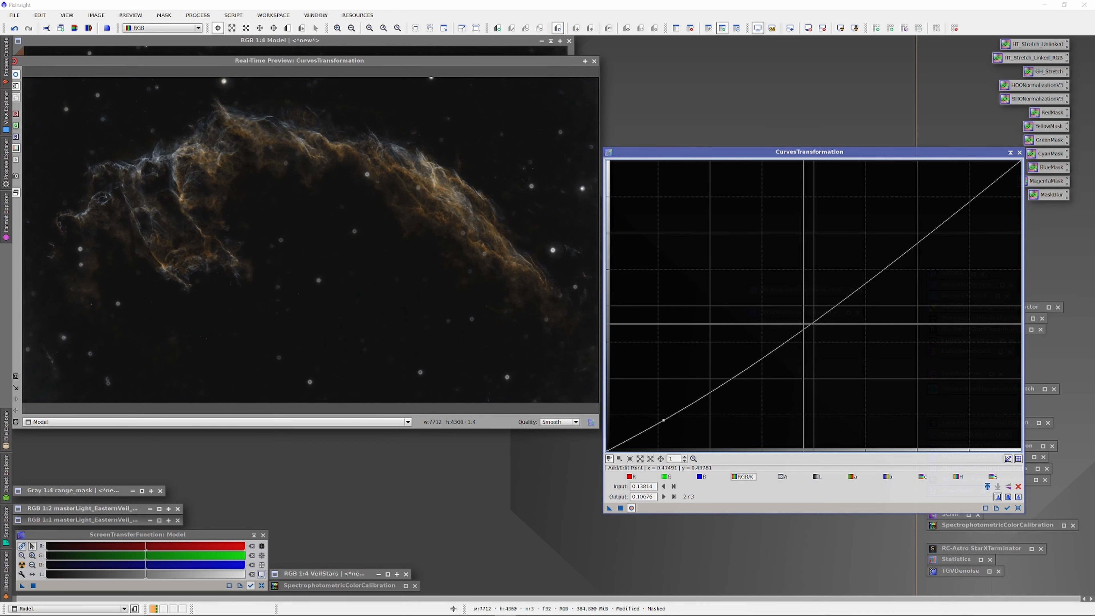
left_click_drag(812, 317, 809, 311)
left_click(809, 310, "ctrl")
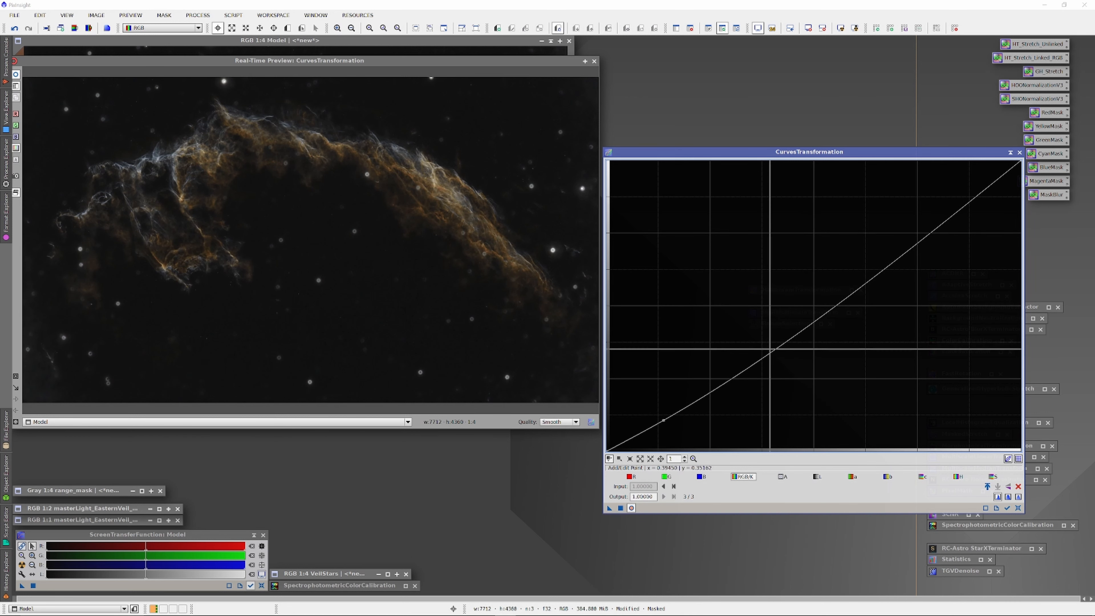
left_click(664, 420, "ctrl")
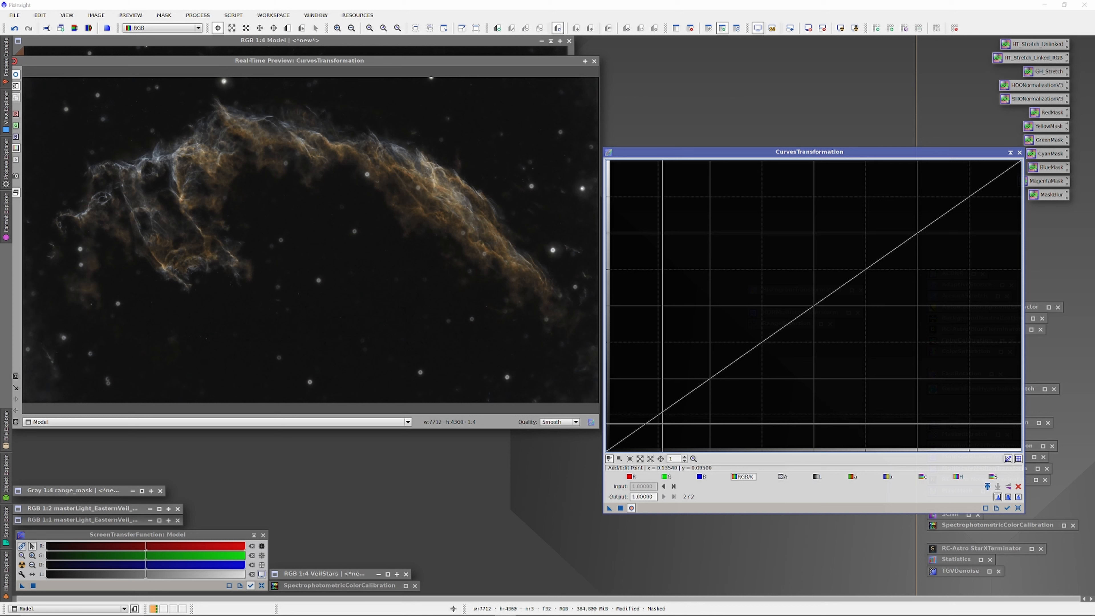
- Brighten the nebula with an RGB/K curve through points at about 0.09/0.12, 0.19/0.27, 0.43/0.57 and 0.73/0.86
left_click_drag(793, 319, 780, 279)
left_click(663, 392)
left_click_drag(664, 392, 643, 417)
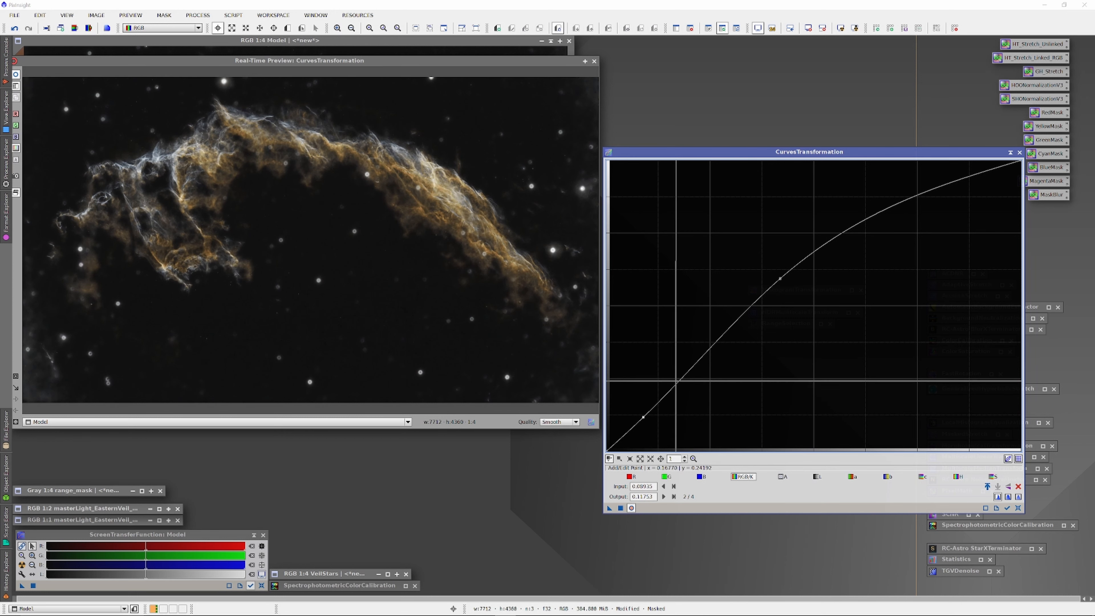
left_click(683, 373)
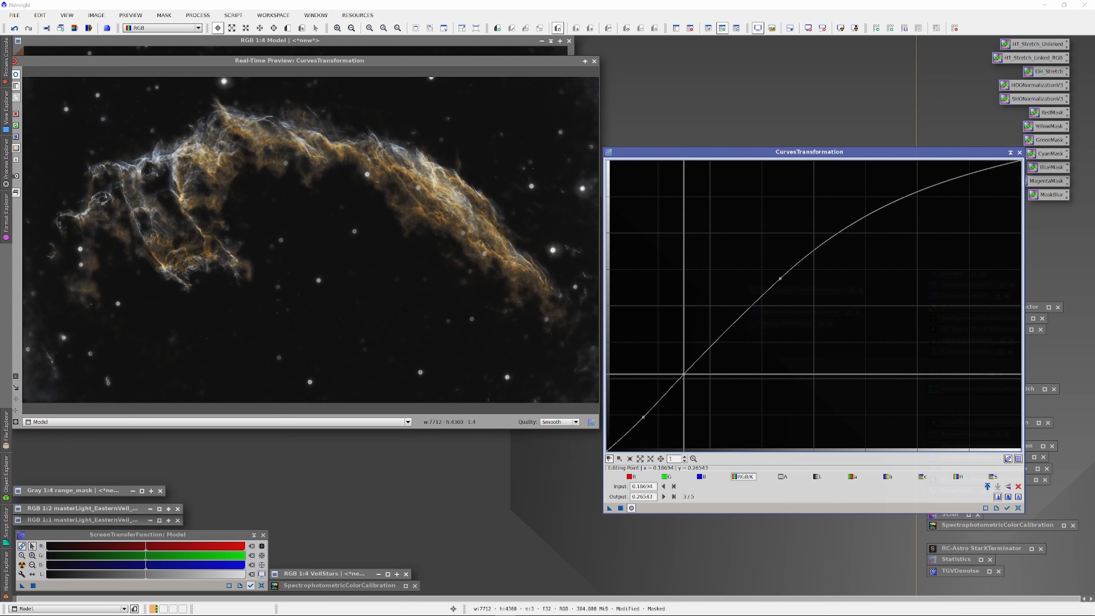
left_click_drag(683, 373, 685, 373)
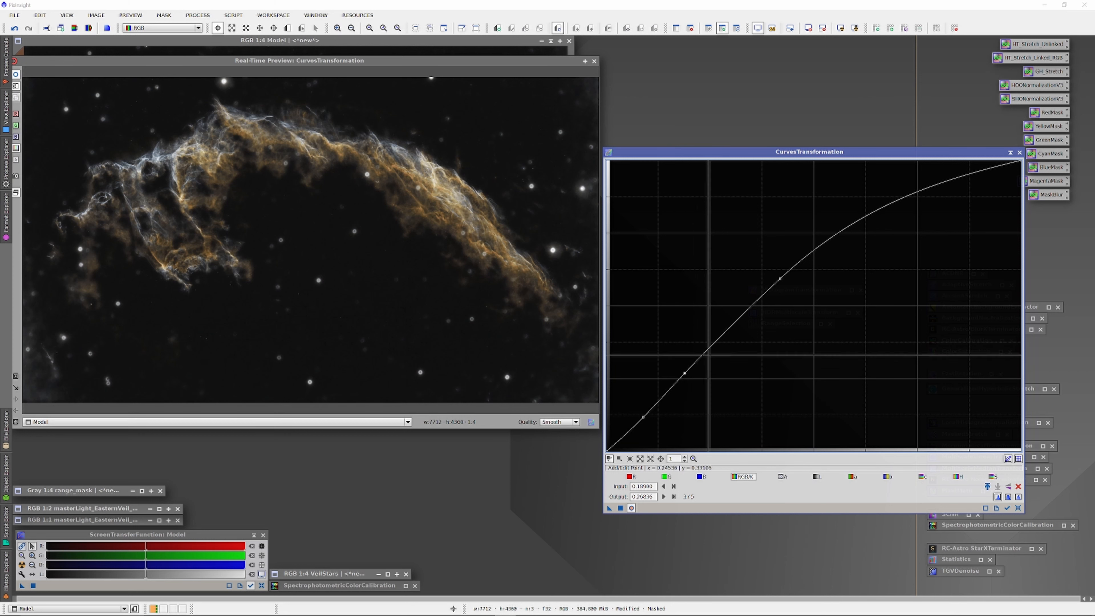
left_click_drag(898, 200, 909, 200)
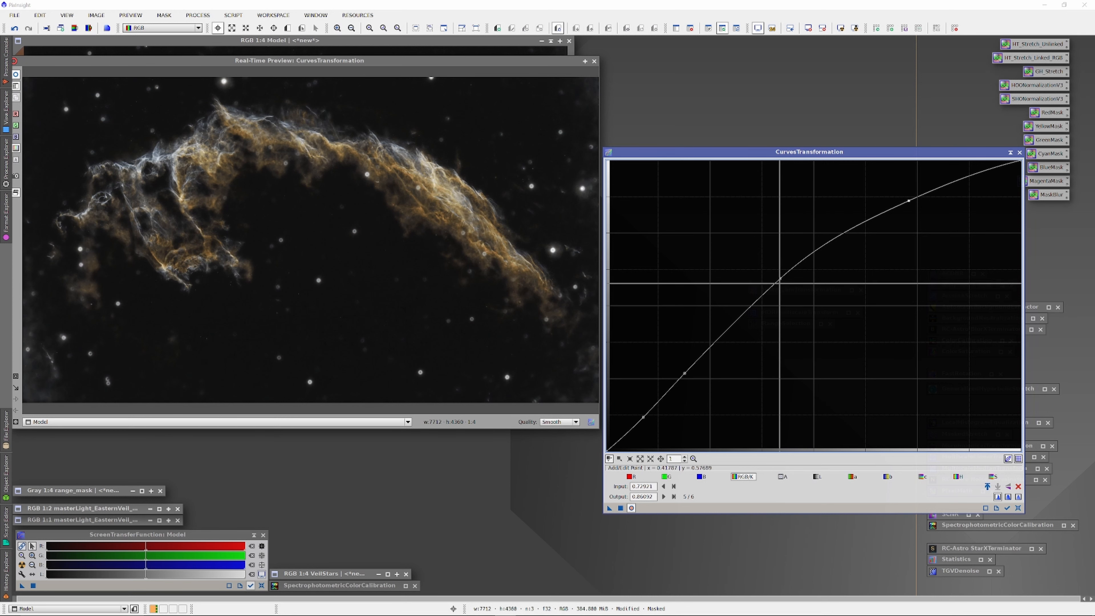
left_click_drag(780, 278, 784, 284)
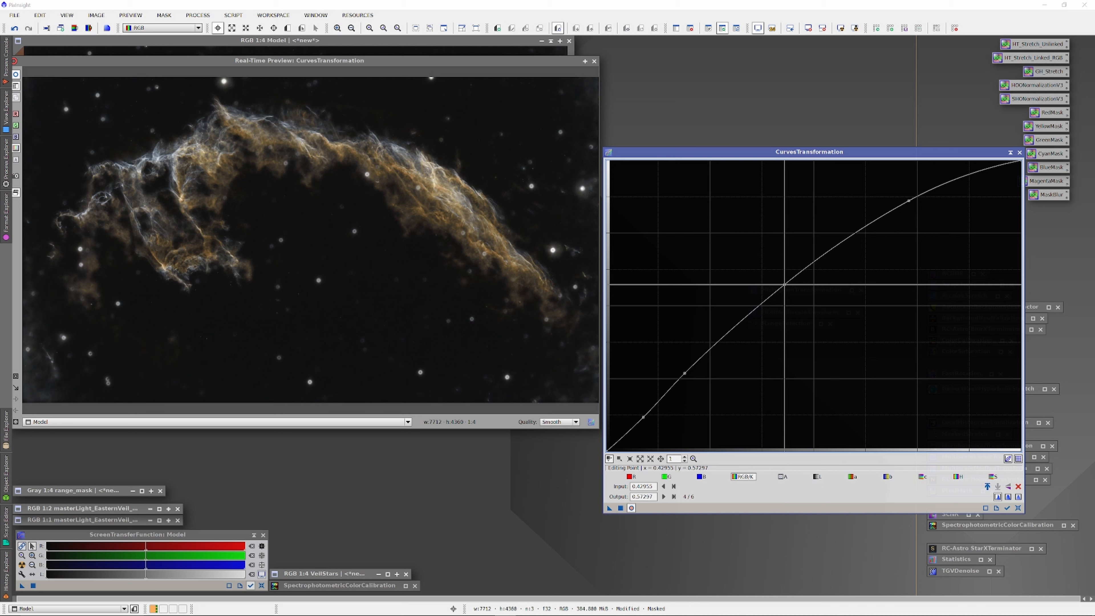
- Move the RGB/K curve's two lowest points to about 0.25/0.33 and 0.11/0.11, and compare the preview with the unprocessed image
left_click(685, 372)
left_click_drag(685, 372, 709, 355)
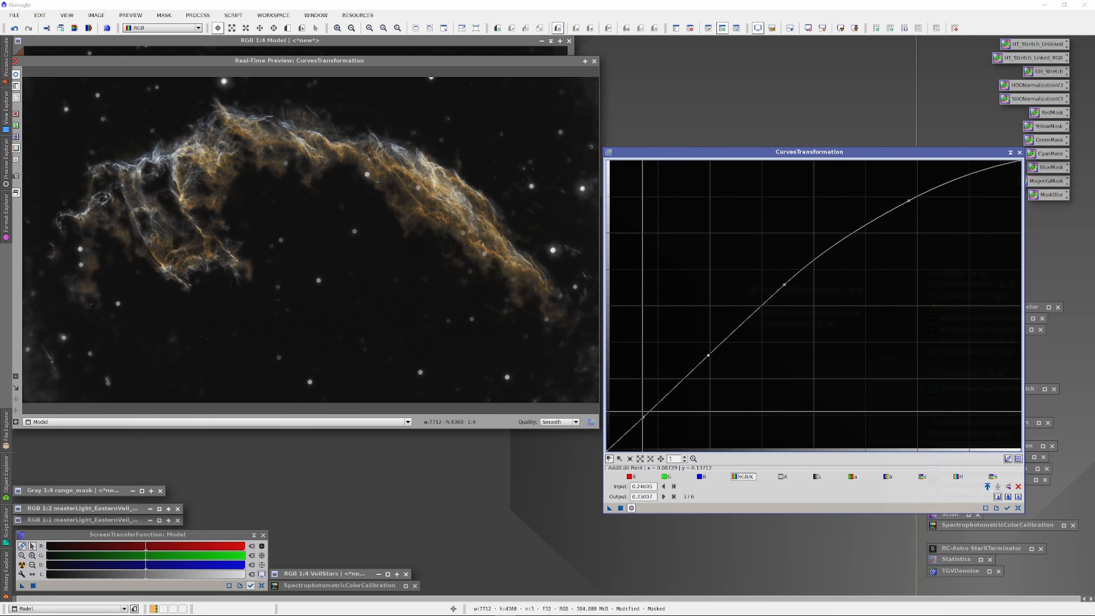
left_click_drag(643, 417, 651, 418)
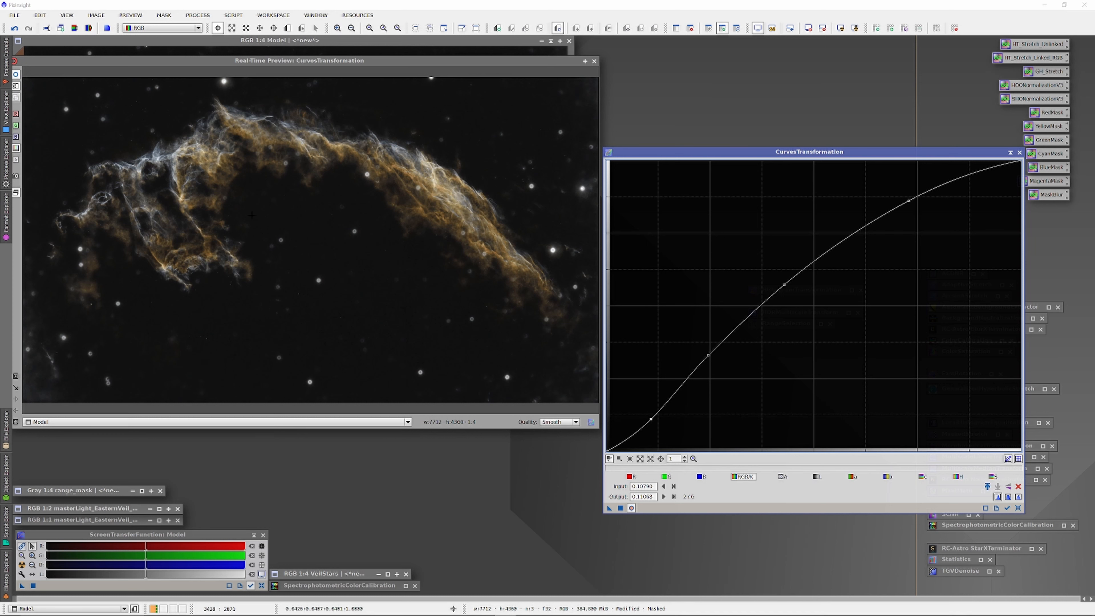
left_click(16, 75)
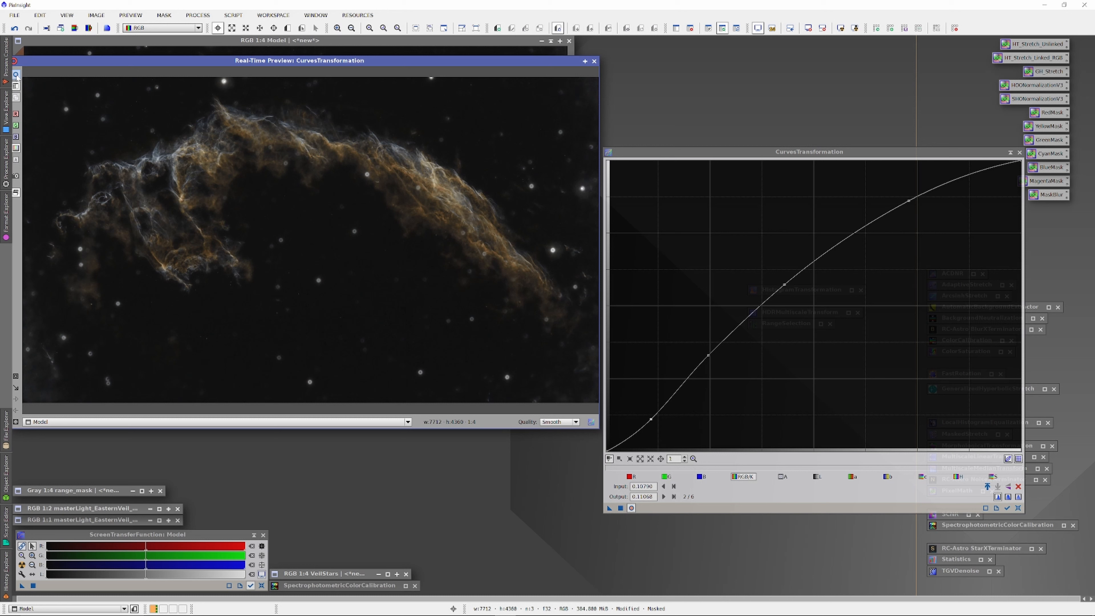
left_click(16, 75)
left_click(16, 75)
left_click(16, 75)
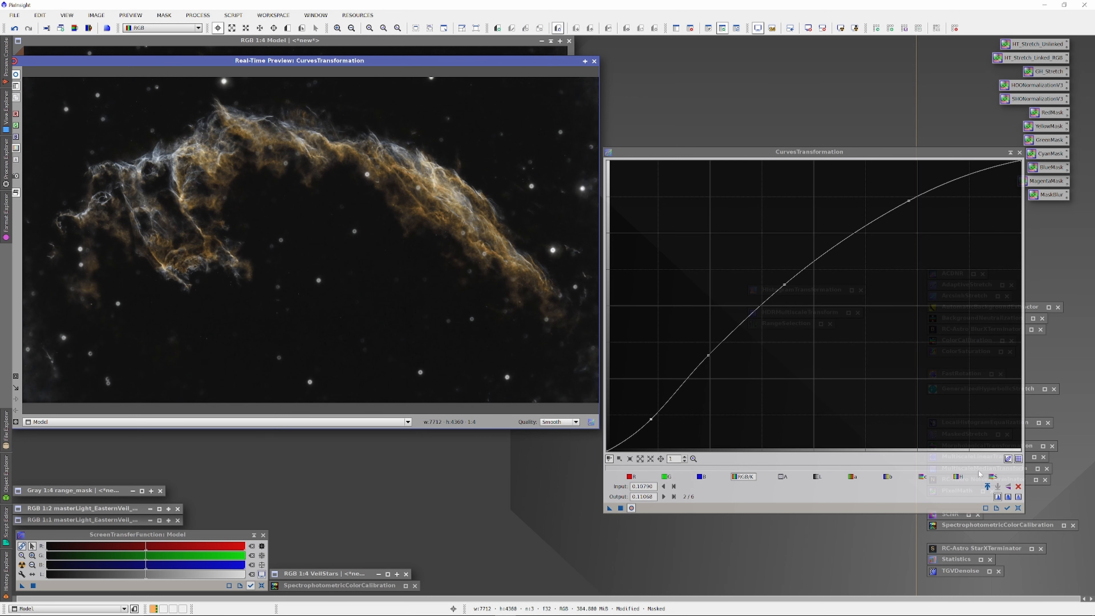
- Boost the nebula's saturation with a saturation curve point at about 0.50/0.59
left_click(994, 476)
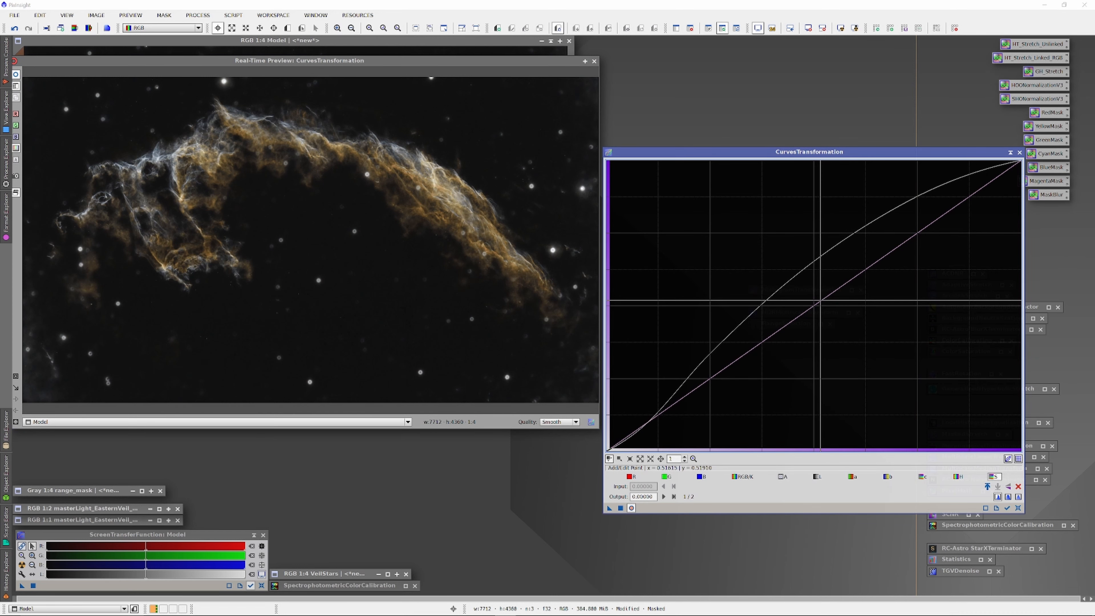
left_click(815, 292)
left_click_drag(815, 292, 811, 278)
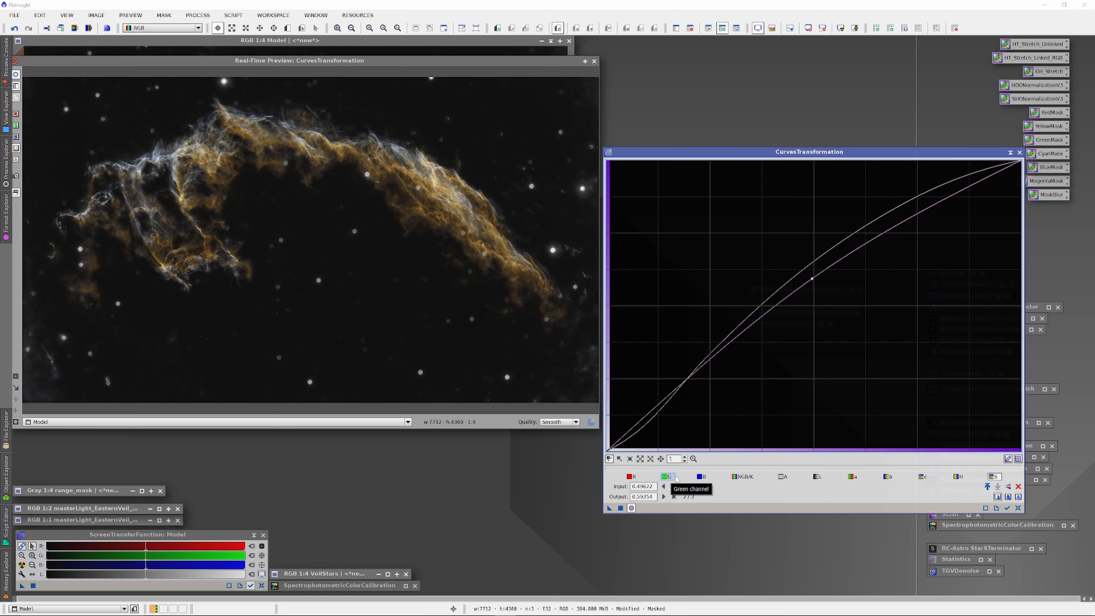
- Raise the blue channel curve with a point roughly a quarter of the way along from its shadow end
left_click(702, 477)
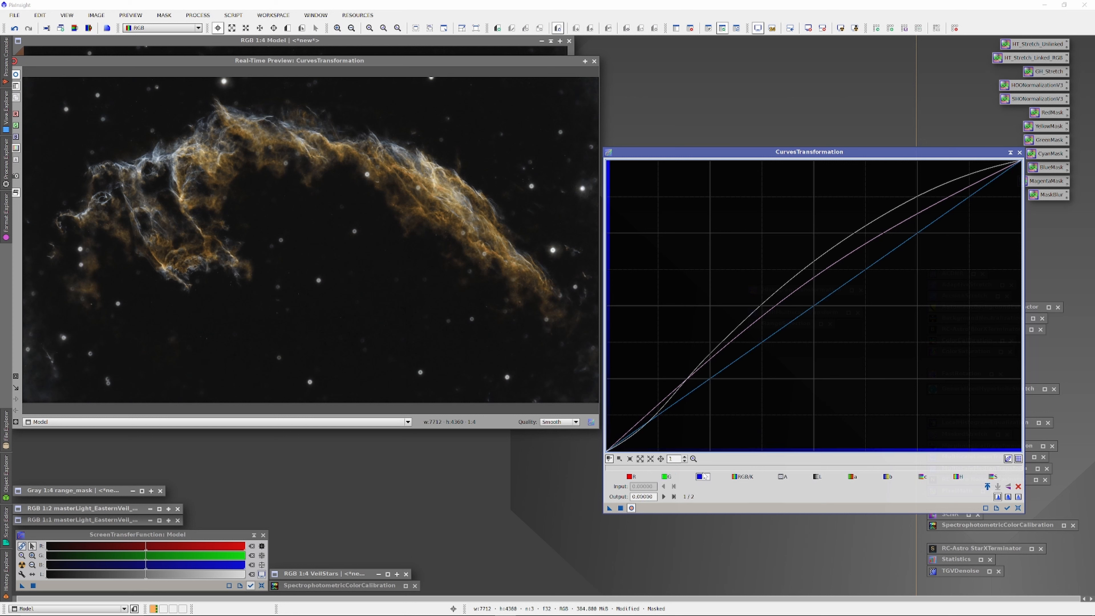
left_click(690, 392)
left_click_drag(689, 392, 720, 348)
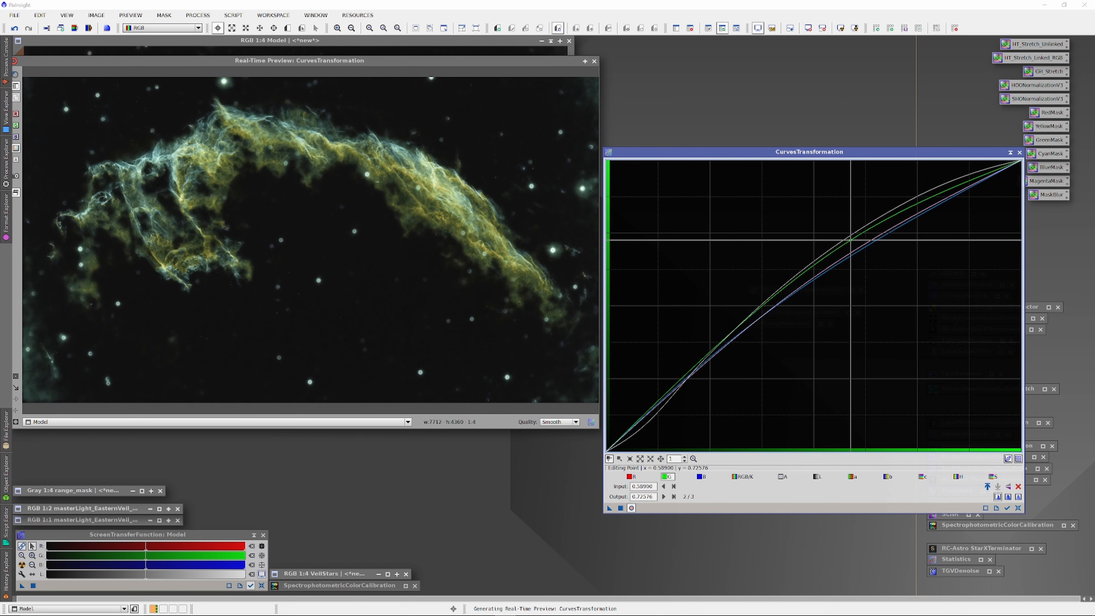
- Shape the green channel curve into an S with points at about 0.24/0.25 and 0.64/0.82
left_click_drag(850, 238, 875, 222)
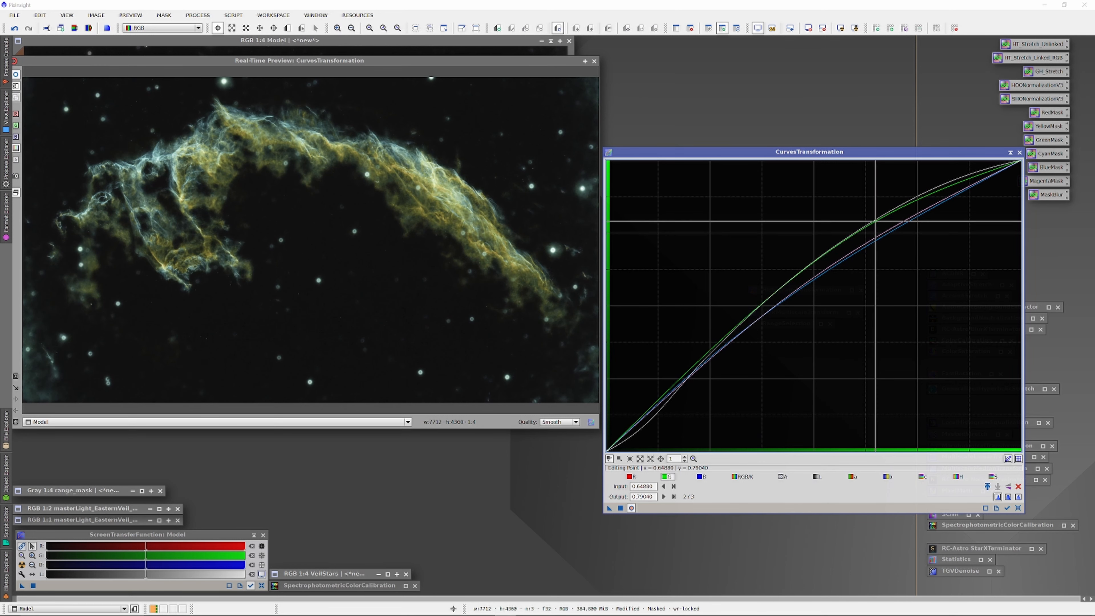
left_click_drag(698, 362, 703, 376)
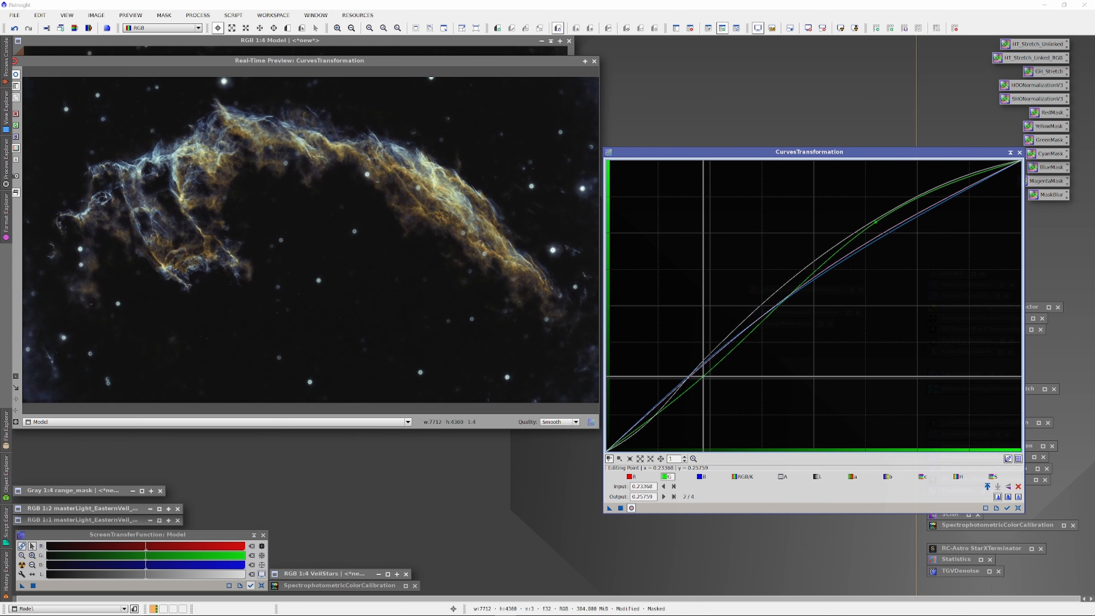
left_click_drag(875, 222, 870, 212)
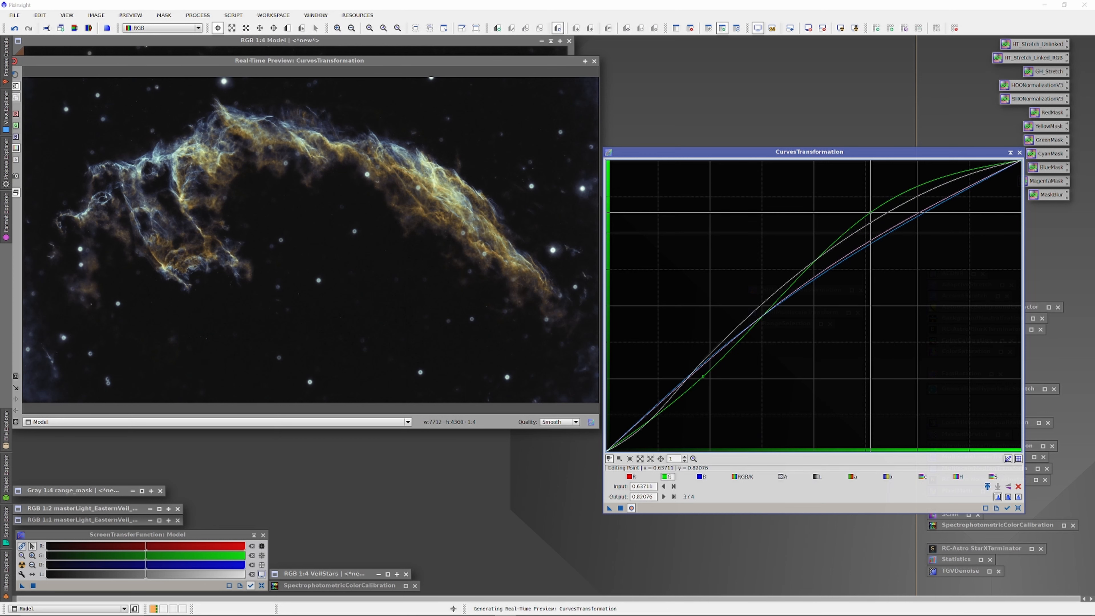
left_click_drag(703, 376, 705, 379)
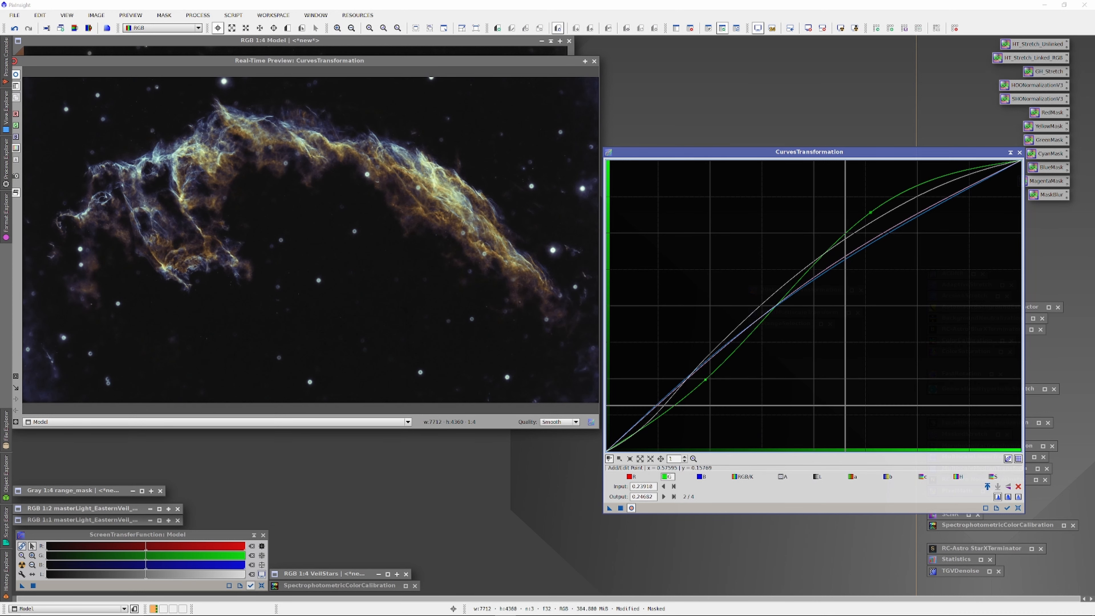
- Try slightly raising the red curve through points near 0.30/0.31, 0.47/0.50 and 0.70/0.72, and start on the lightness curve
left_click(632, 476)
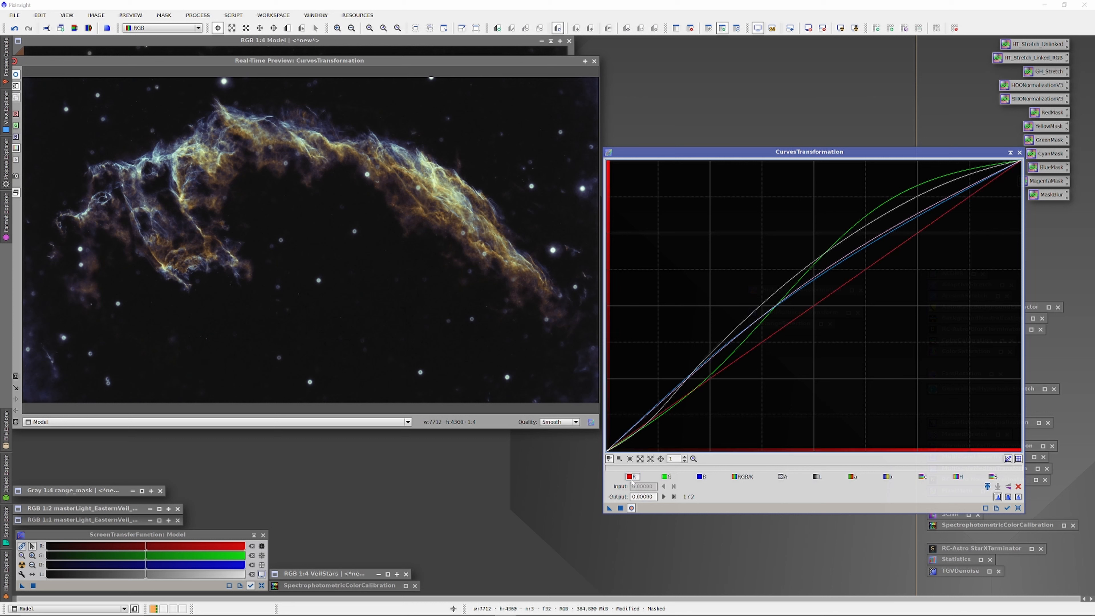
left_click(900, 245)
left_click_drag(901, 245, 896, 242)
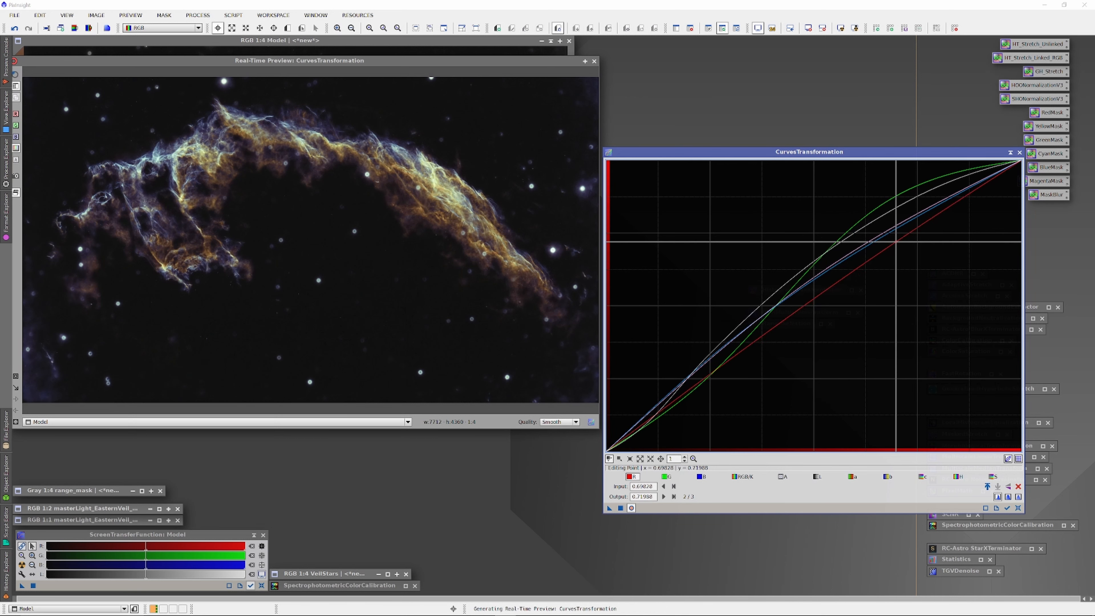
left_click(729, 368)
left_click_drag(730, 367, 728, 363)
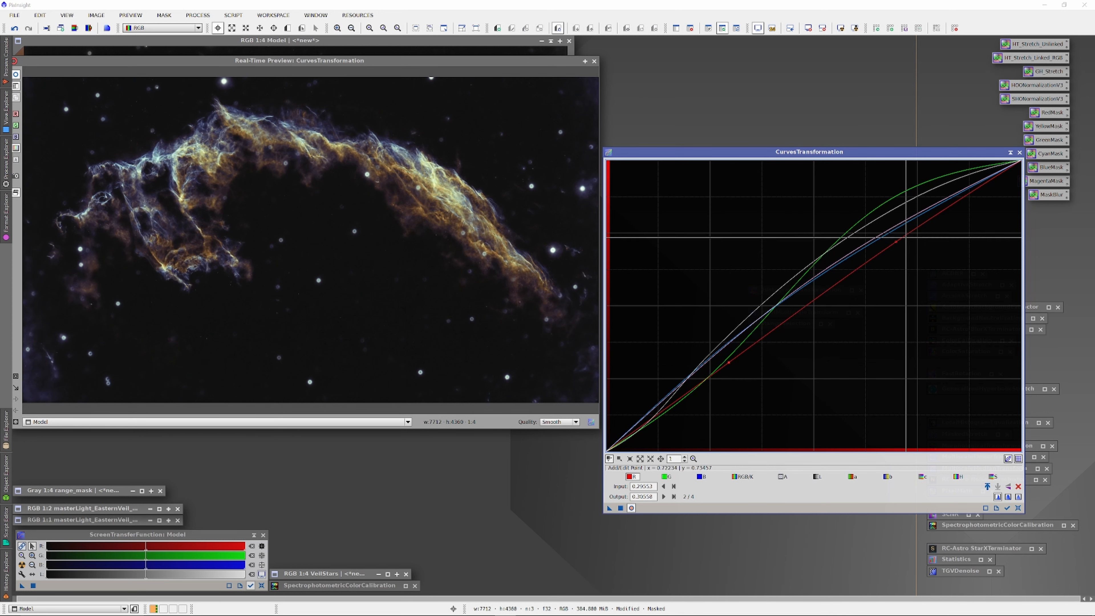
left_click_drag(896, 242, 896, 242)
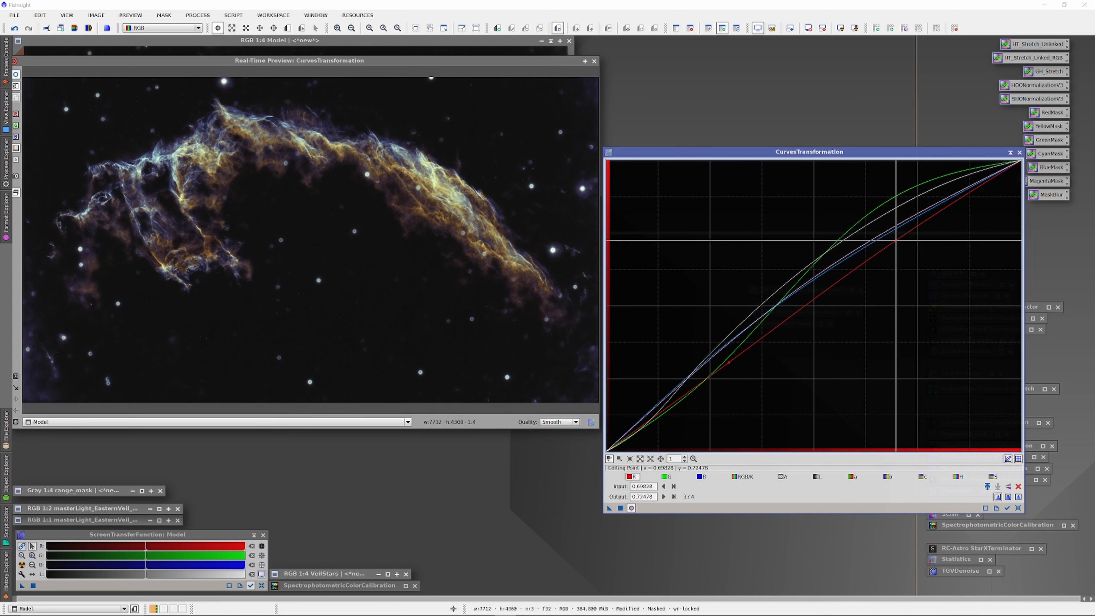
left_click_drag(896, 239, 898, 242)
left_click(802, 306)
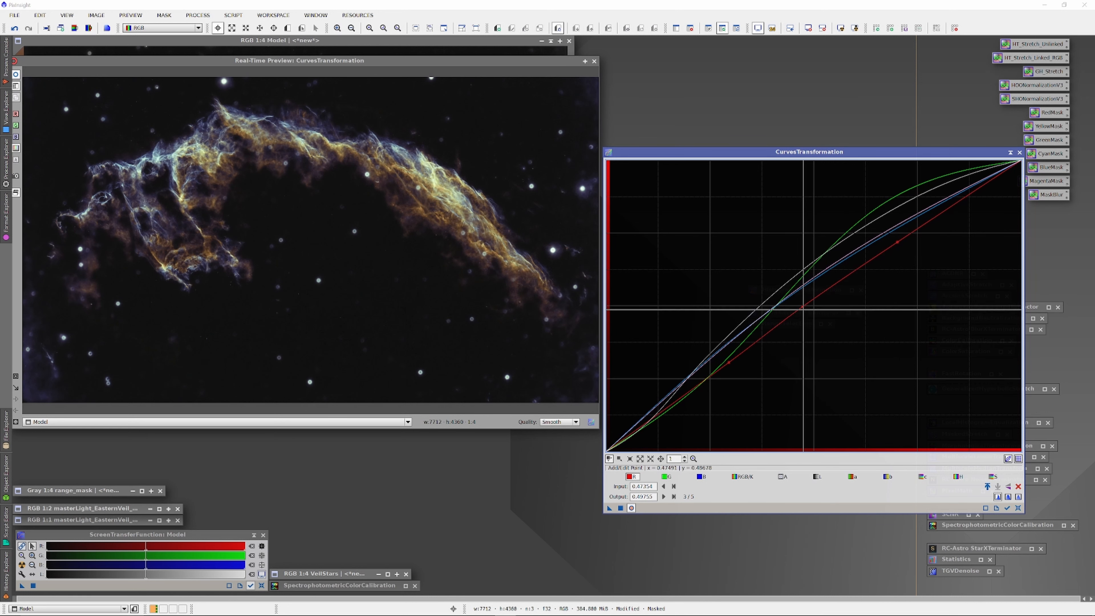
left_click(817, 476)
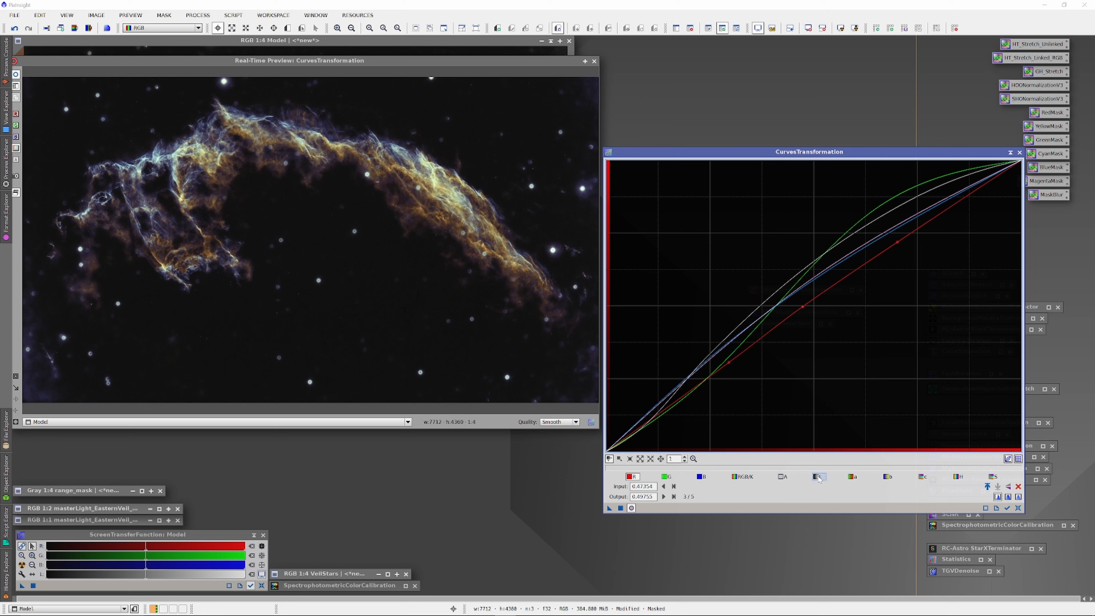
left_click_drag(898, 246, 897, 242)
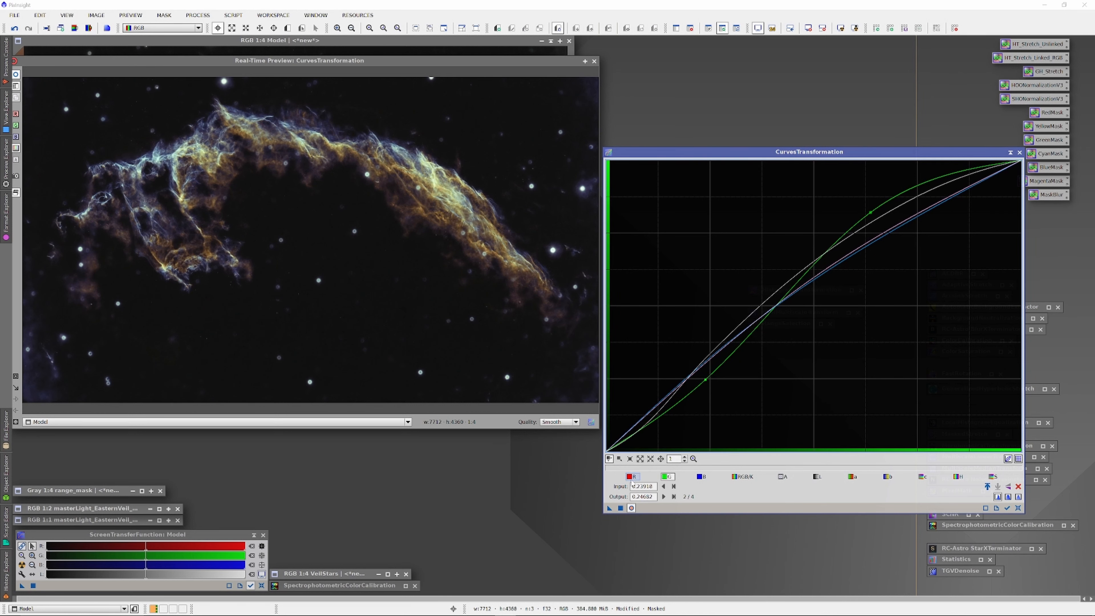
- Lift the red channel curve slightly with points at about 0.70/0.72, 0.30/0.30 and 0.47/0.50
left_click(632, 478)
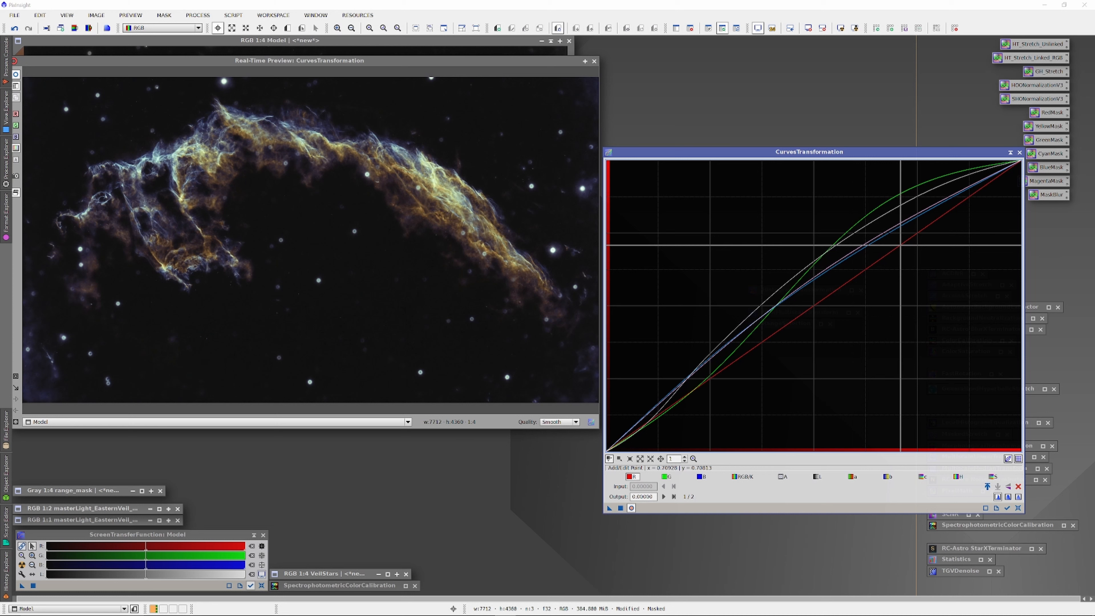
left_click_drag(900, 245, 896, 242)
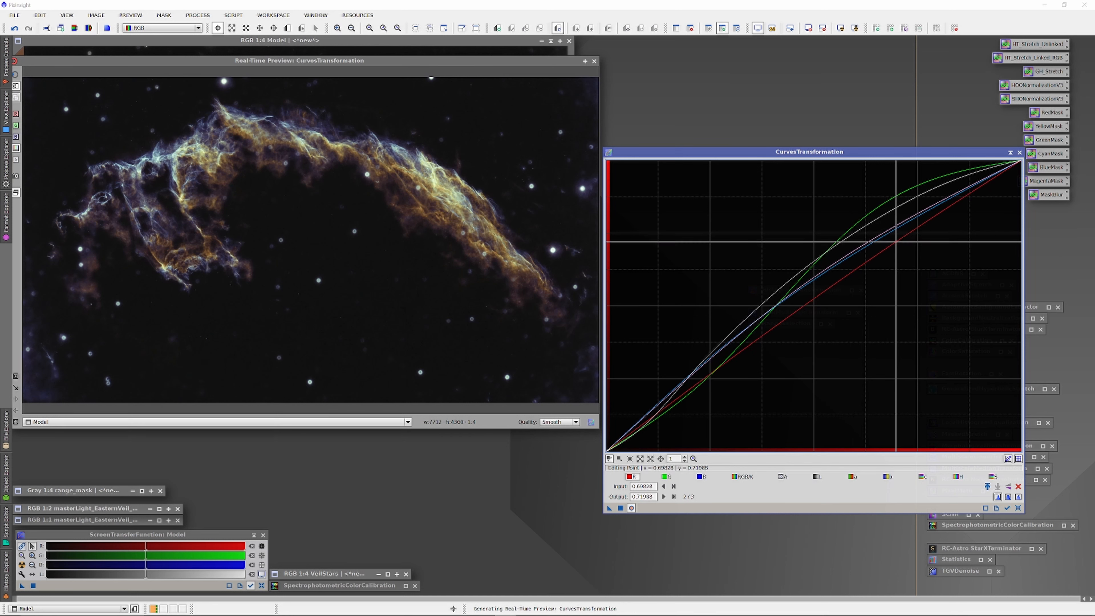
left_click(727, 361)
left_click_drag(726, 361, 728, 362)
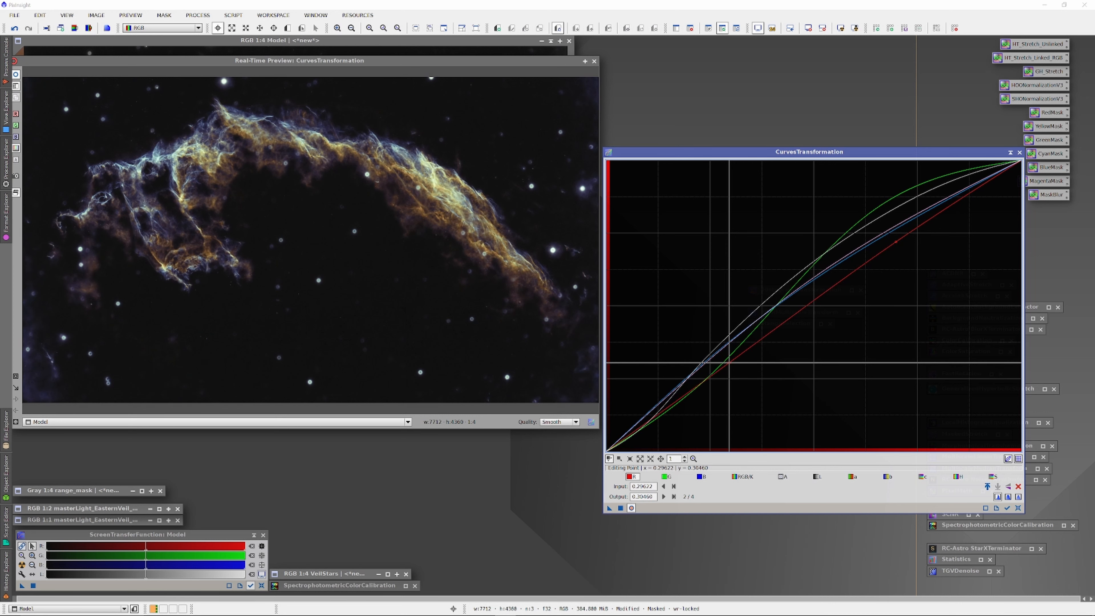
left_click(802, 309)
left_click_drag(802, 309, 802, 305)
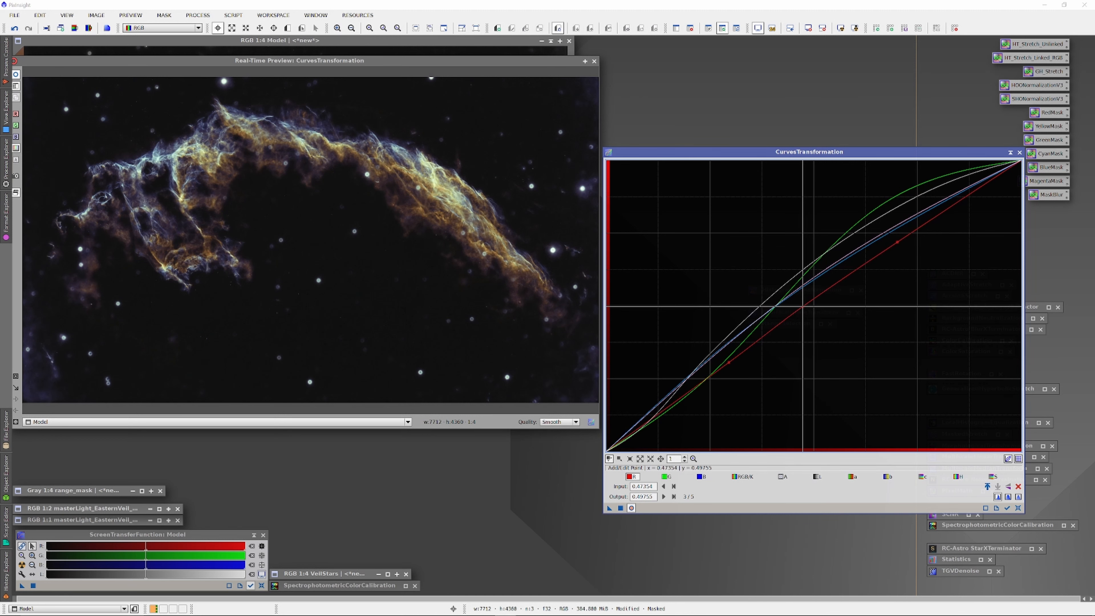
- Add lightness contrast with lightness curve points at about 0.70/0.73 and 0.29/0.29
left_click(814, 477)
left_click(899, 245)
left_click_drag(898, 245, 895, 239)
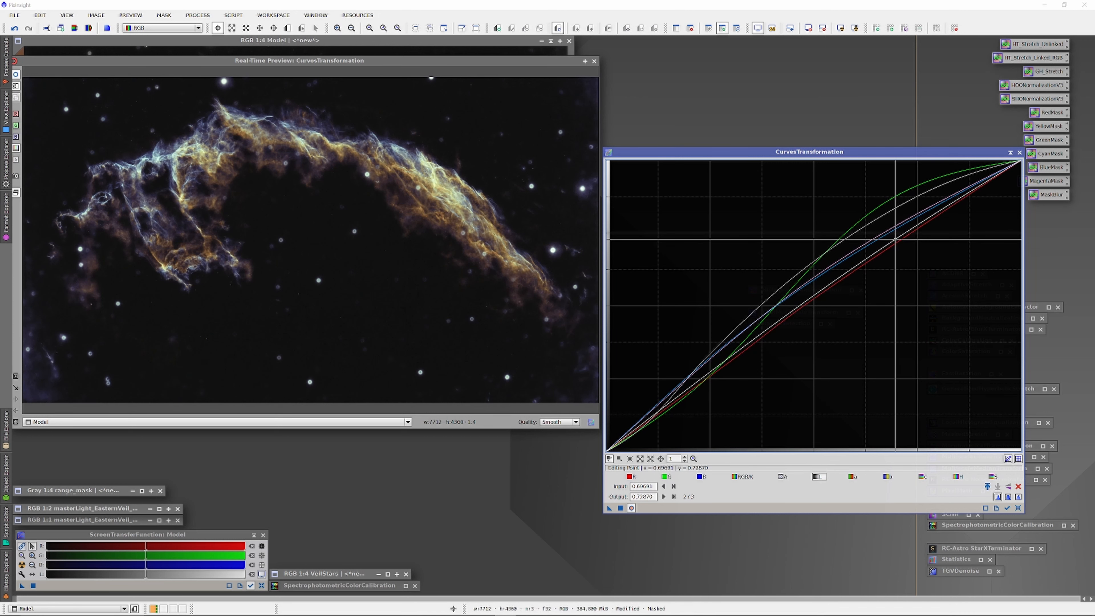
left_click(726, 363)
left_click_drag(726, 364, 726, 366)
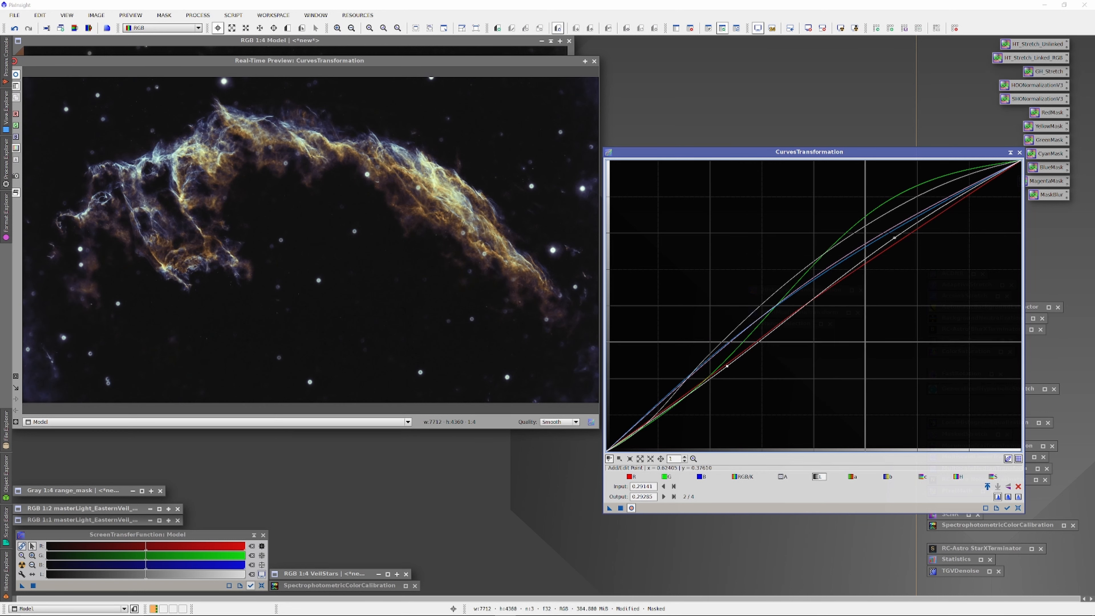
- Compare the preview before and after, close it, apply the combined curves to the Model image, and collapse CurvesTransformation
left_click(15, 75)
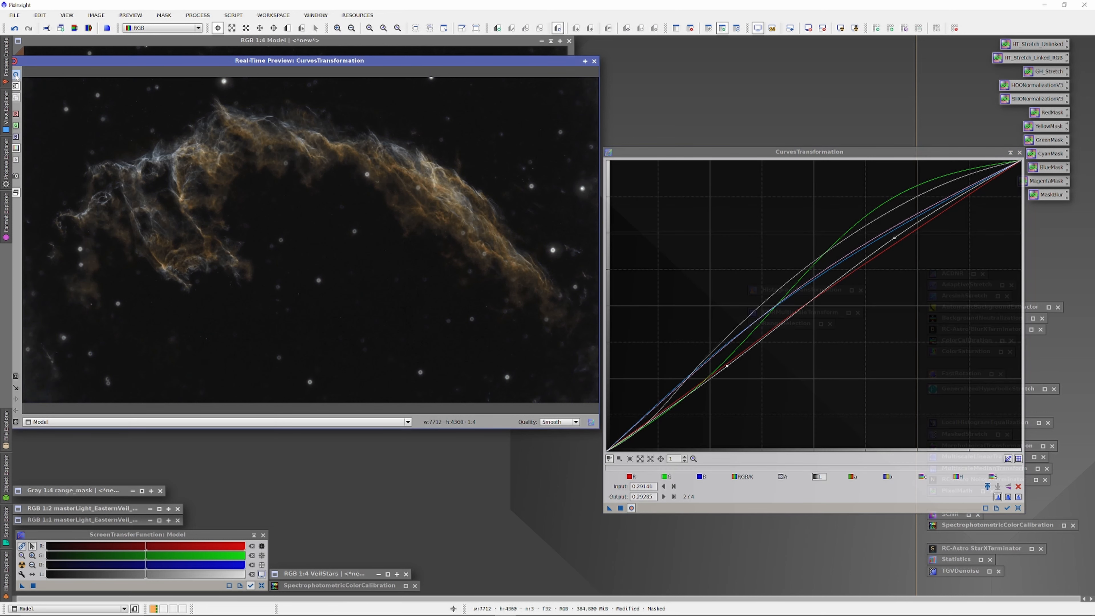
left_click(16, 75)
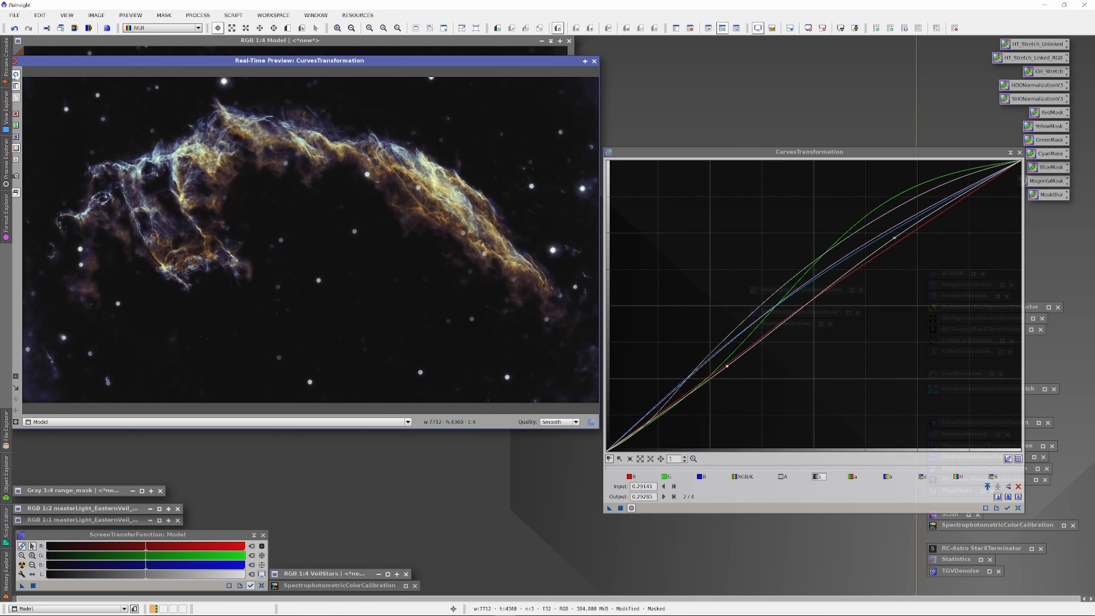
left_click(16, 75)
left_click(16, 75)
left_click(594, 61)
left_click_drag(609, 510, 498, 314)
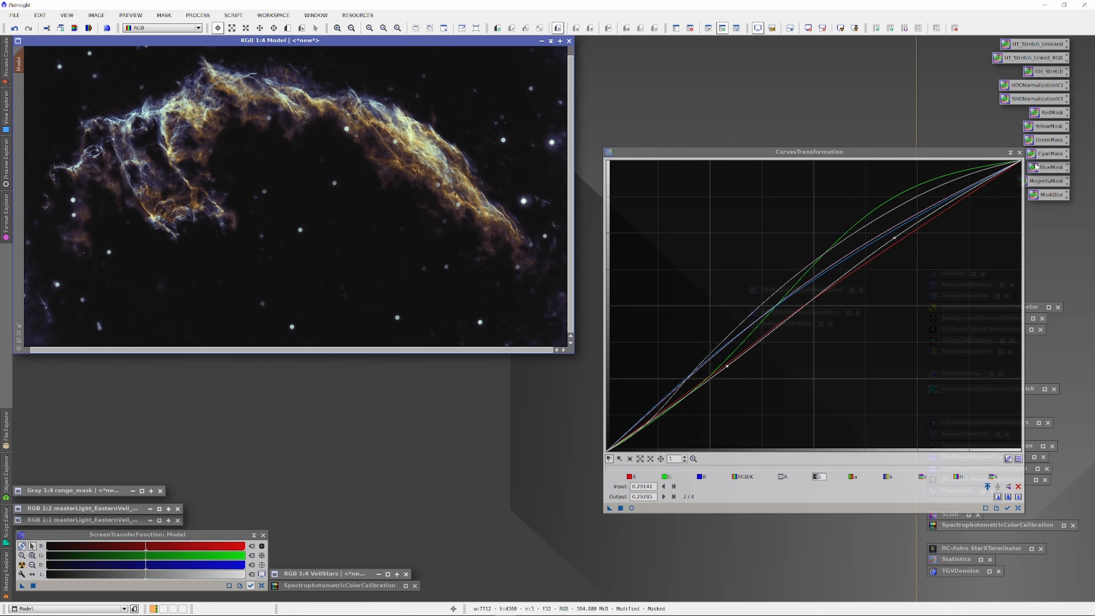
left_click(1010, 152)
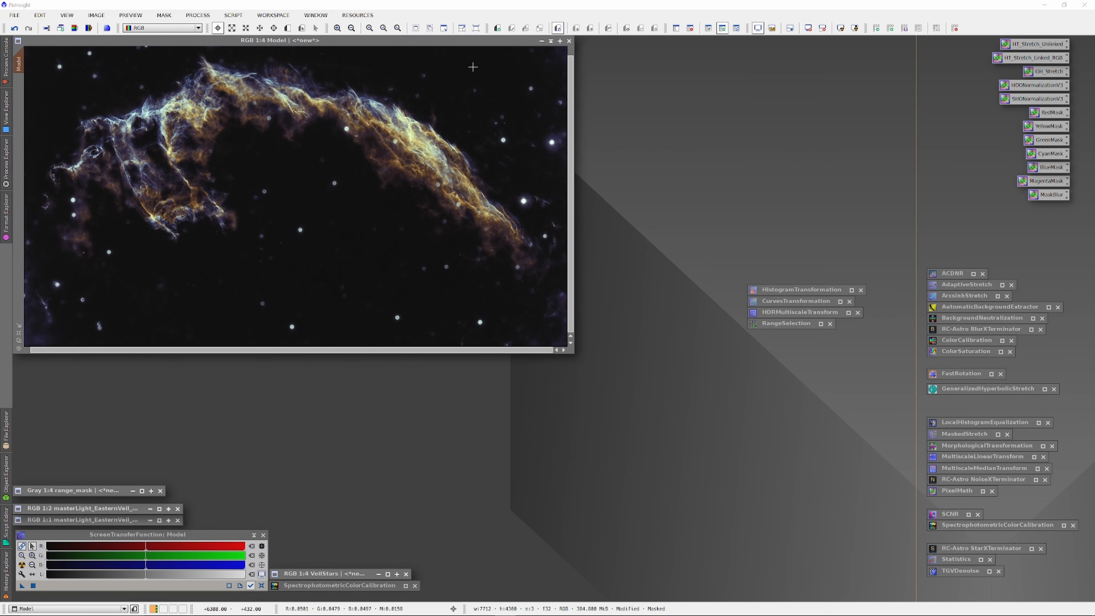
left_click(465, 41)
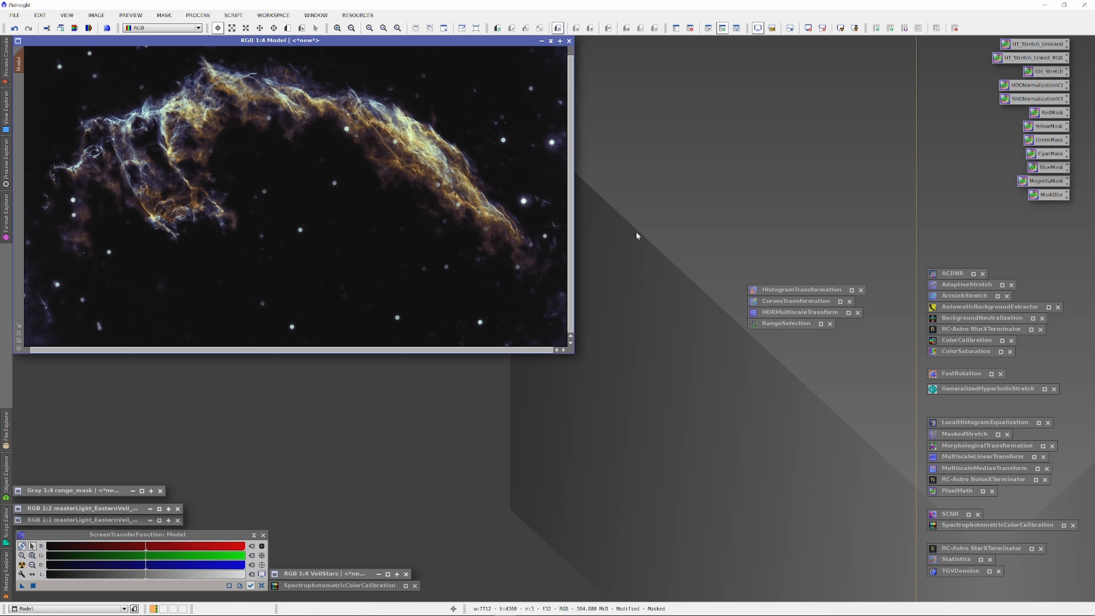
- Open HDRMultiscaleTransform in place of RangeSelection, adjust its number of layers, and expand the Deringing and Midtones Balance settings
double_click(794, 323)
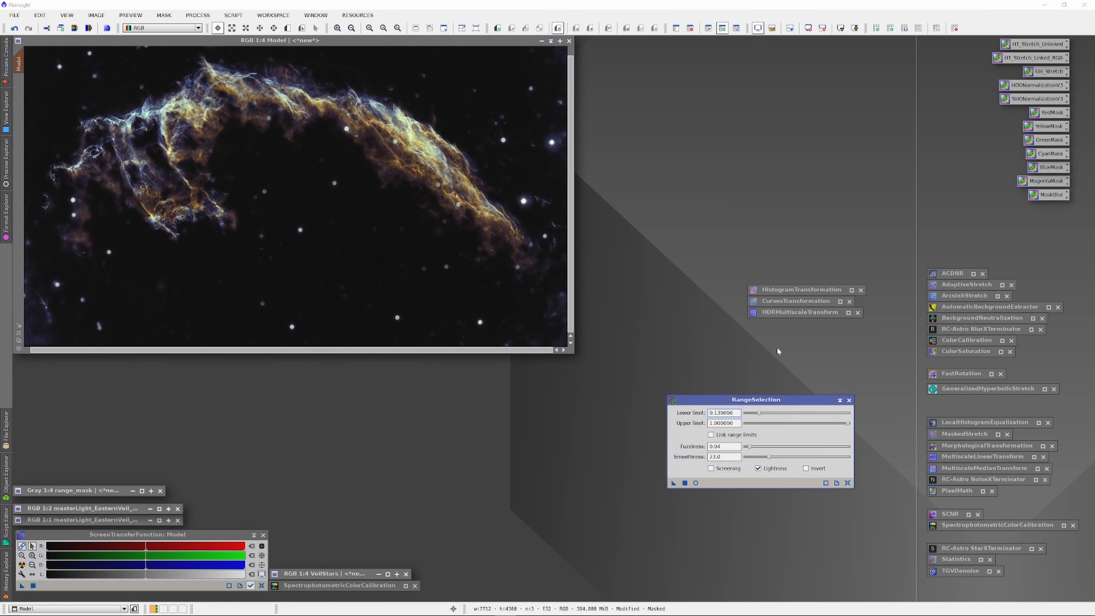
left_click(840, 399)
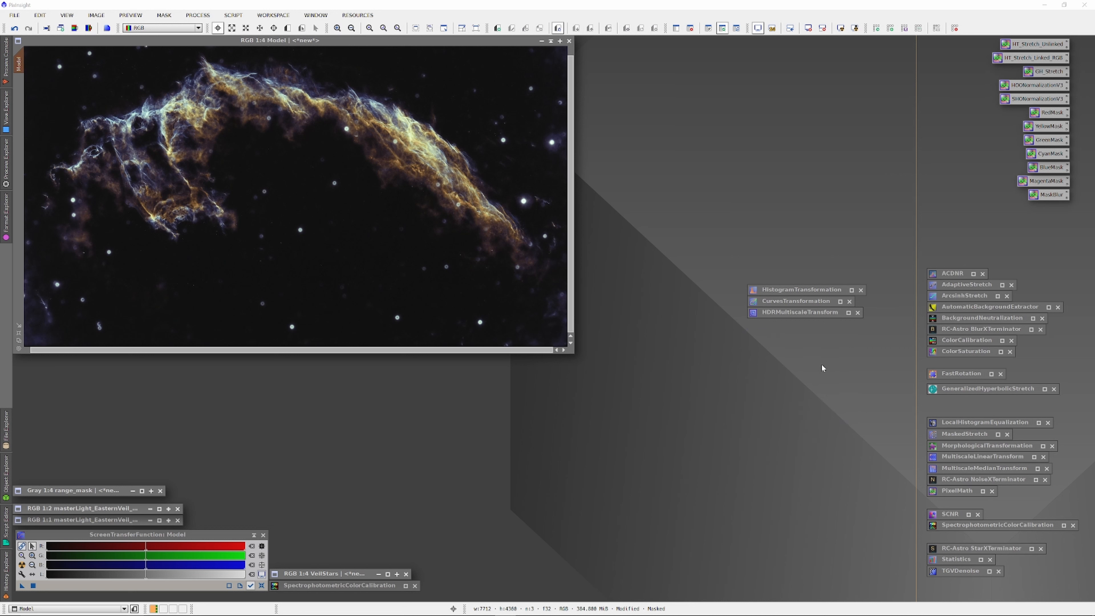
double_click(790, 318)
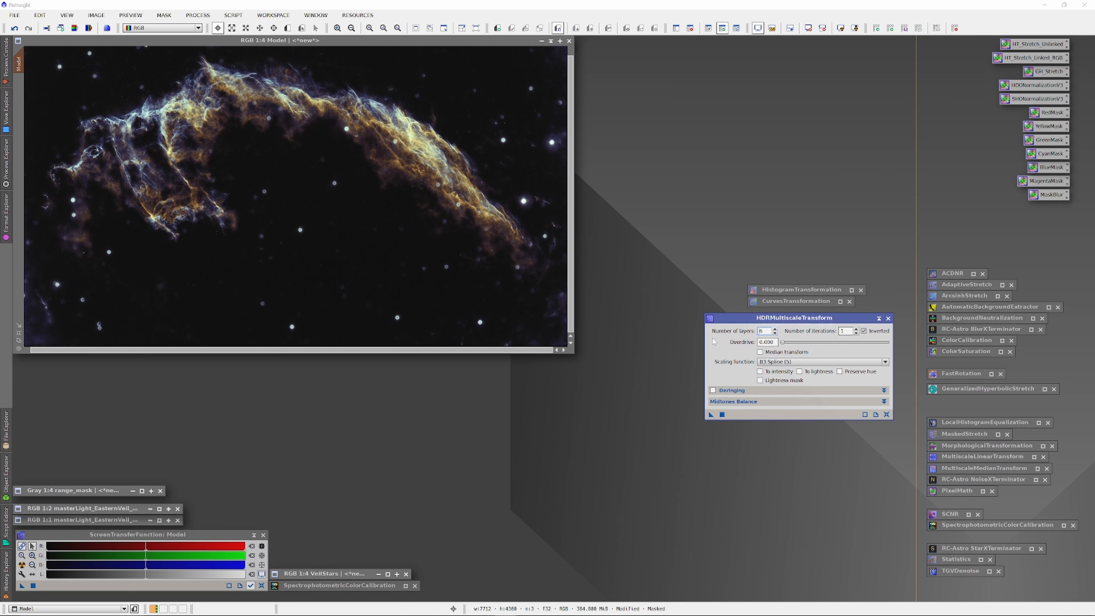
left_click(775, 329)
left_click(774, 329)
left_click(883, 390)
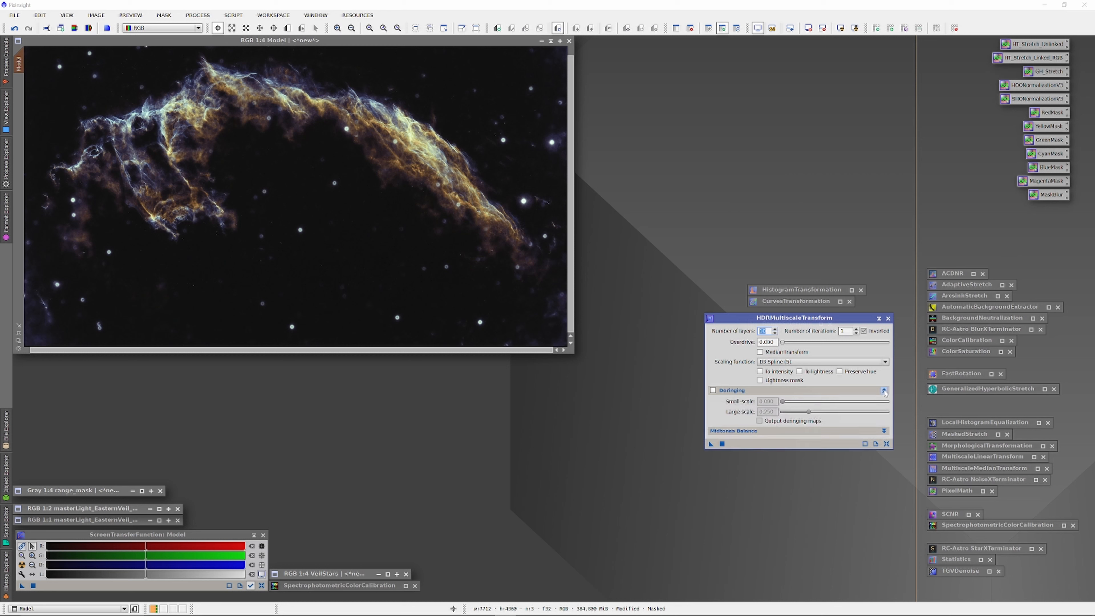
left_click(883, 431)
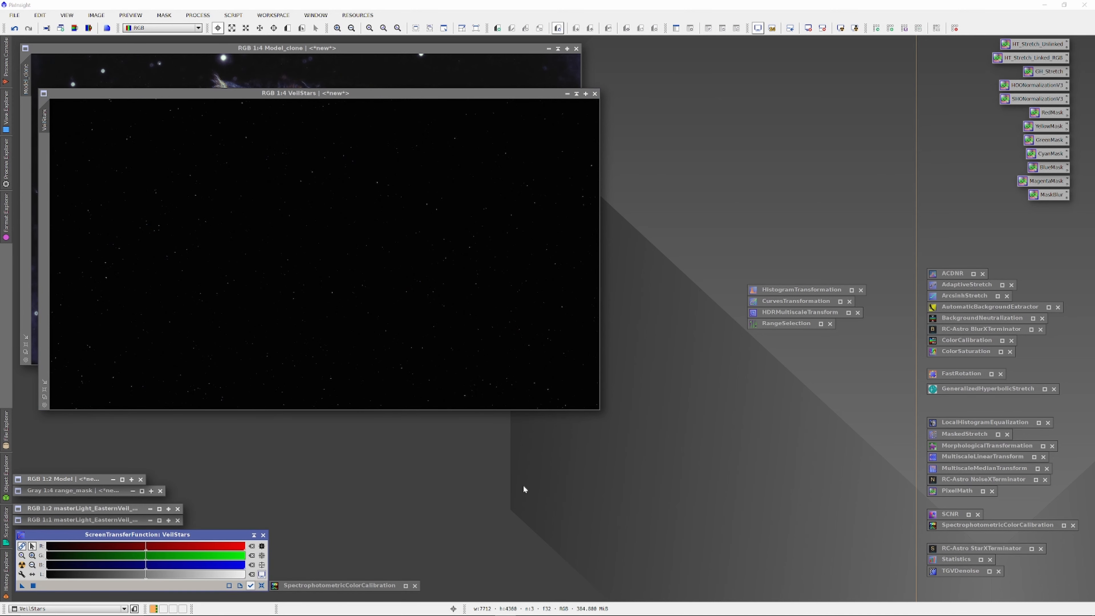
- Open HistogramTransformation with VeilStars as the source view, reset its parameters, and start a real-time preview
left_click(495, 92)
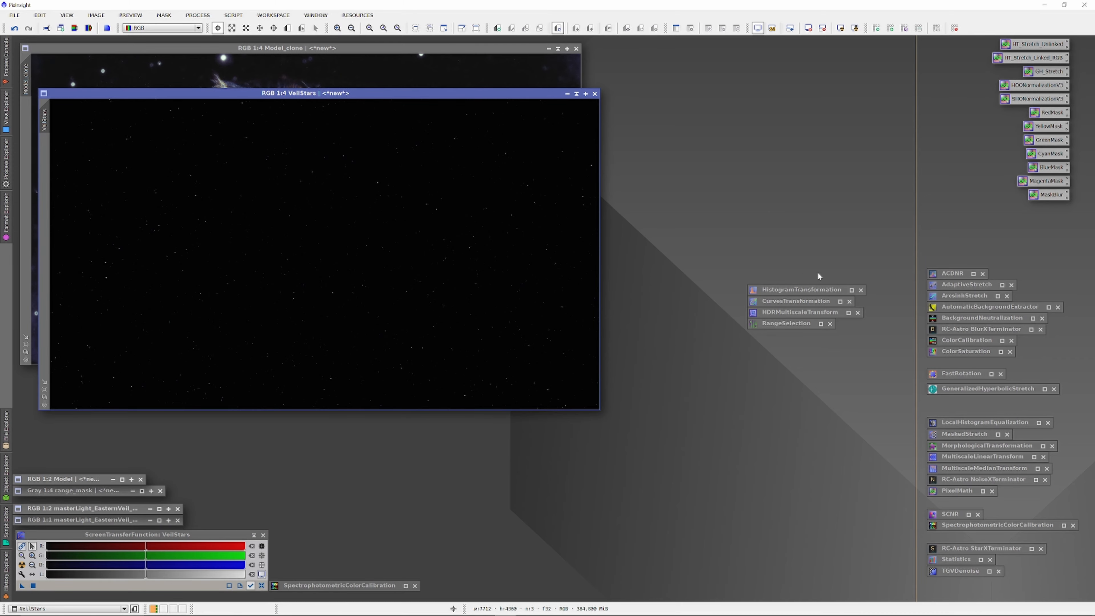
double_click(801, 290)
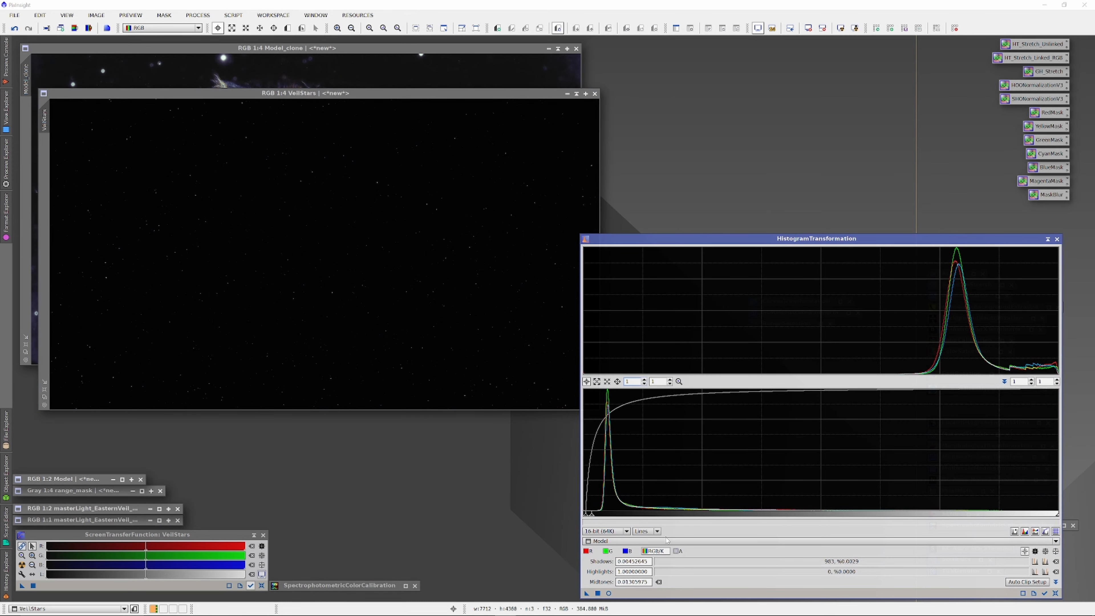
left_click(666, 540)
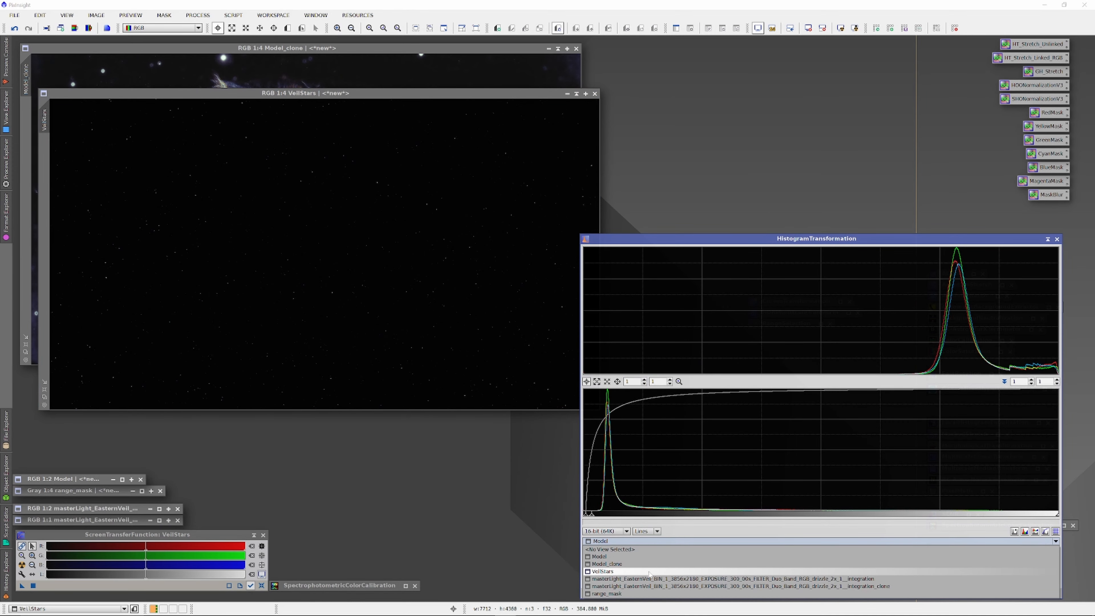
left_click(649, 572)
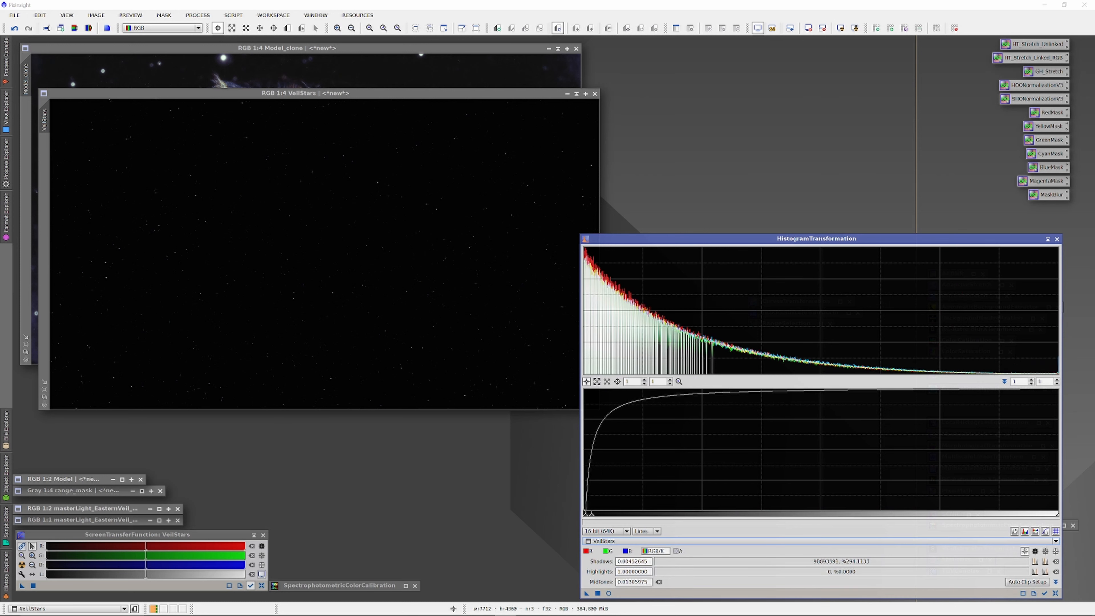
left_click_drag(634, 382, 616, 382)
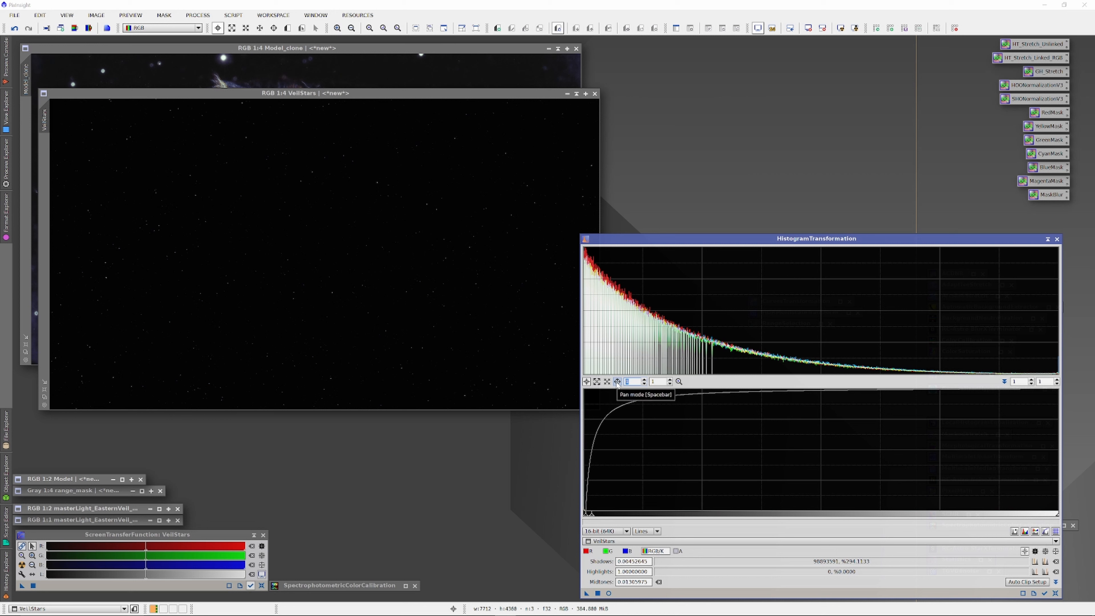
left_click(1055, 593)
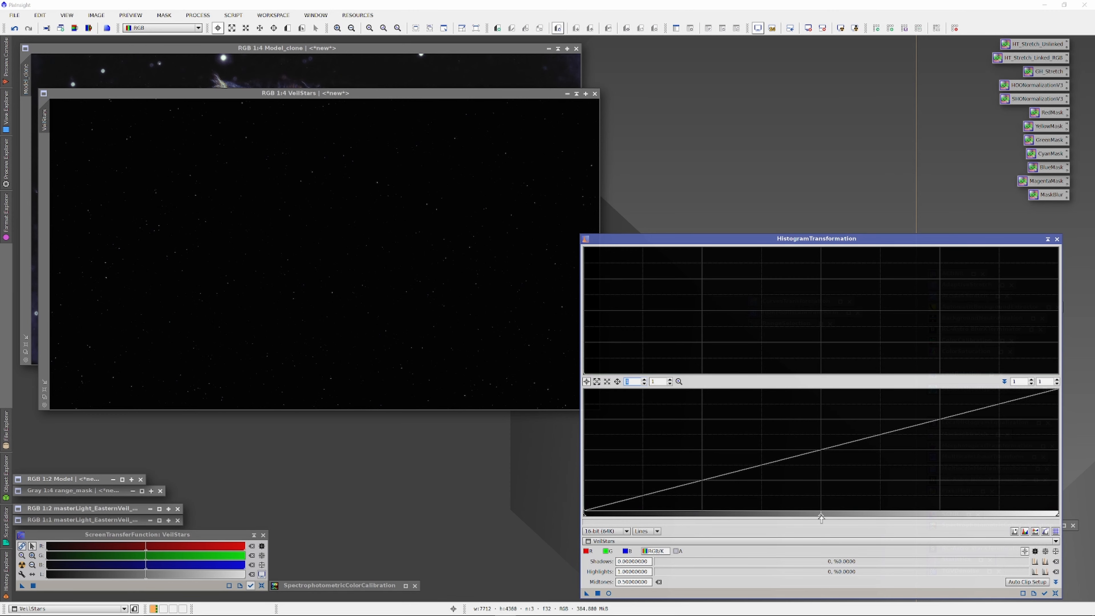
left_click(515, 379)
left_click(608, 593)
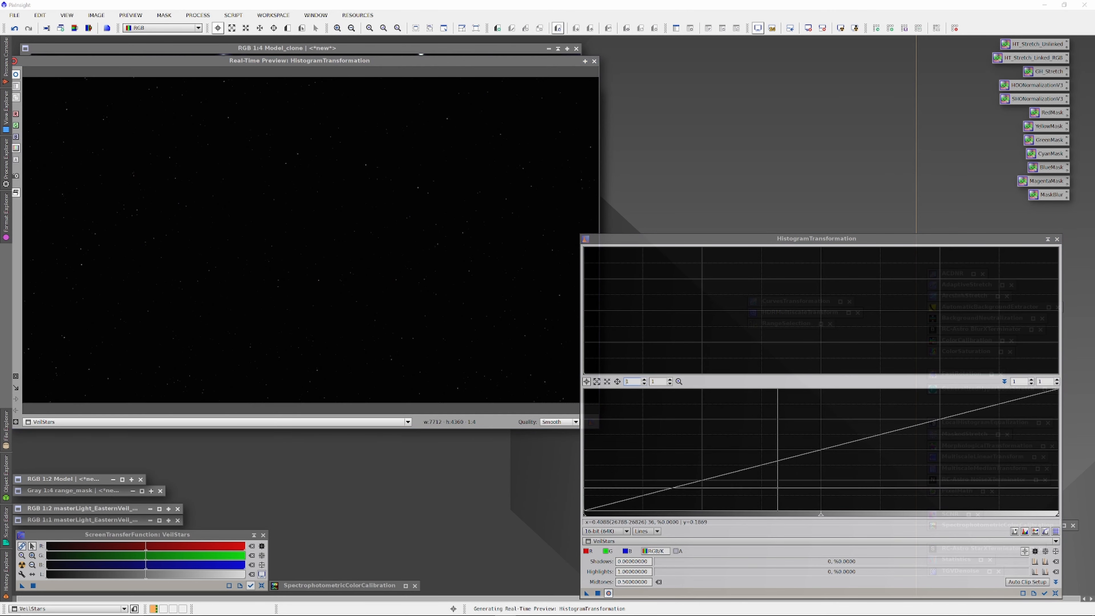
- Stretch the stars by lowering the histogram midtones to about 0.023, fine-tuning the value with the histogram magnified horizontally
left_click_drag(820, 516, 595, 519)
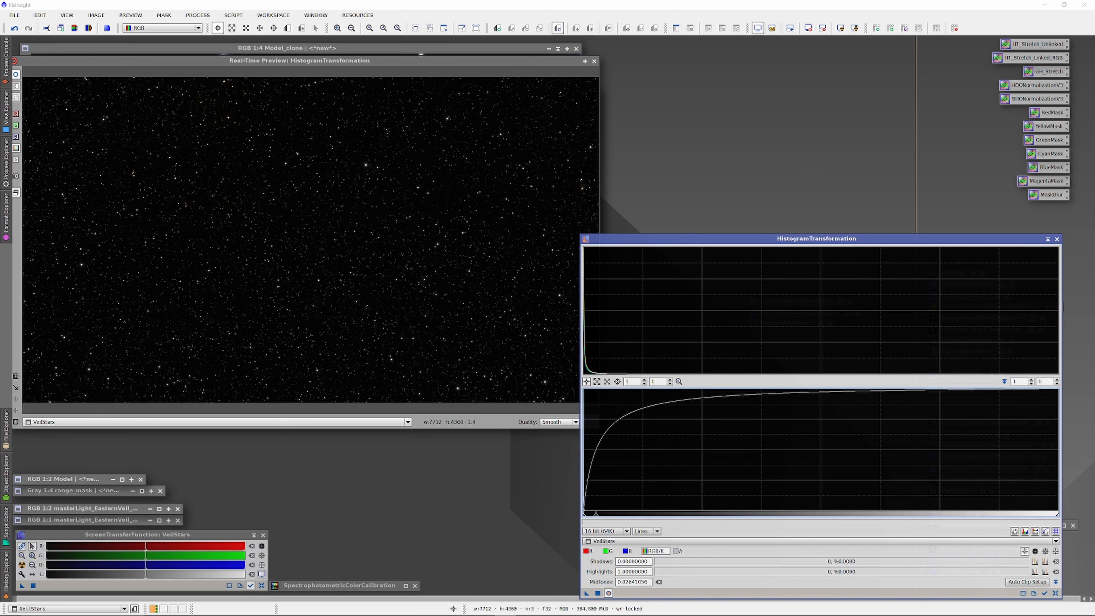
scroll(609, 499, "up", 3)
scroll(847, 508, "up", 5)
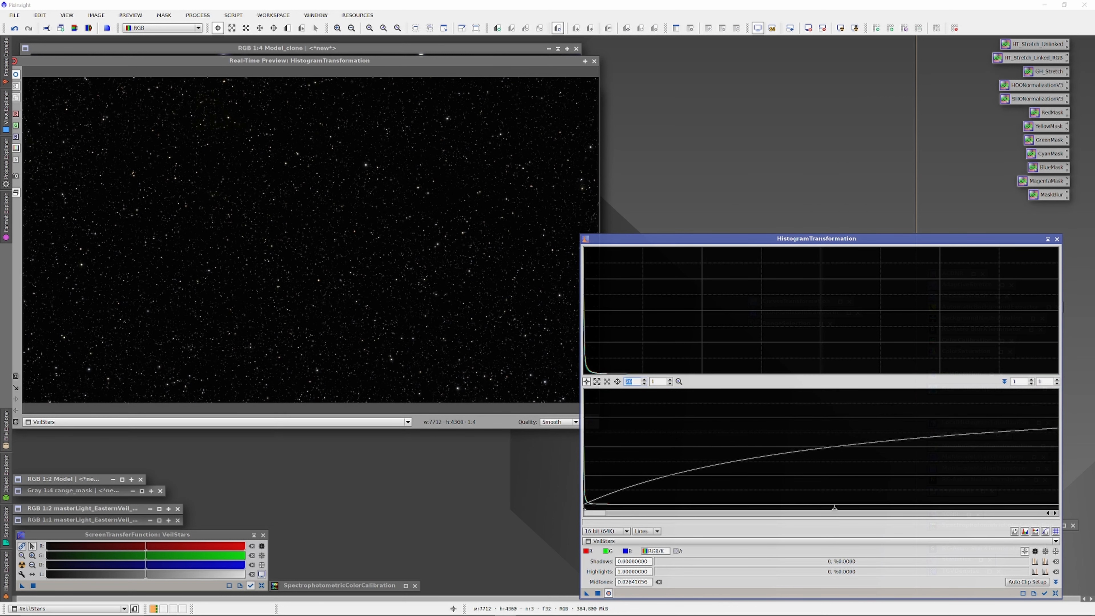
mouse_move(934, 509)
left_mouse_down()
mouse_move(660, 509)
mouse_move(990, 507)
left_mouse_up()
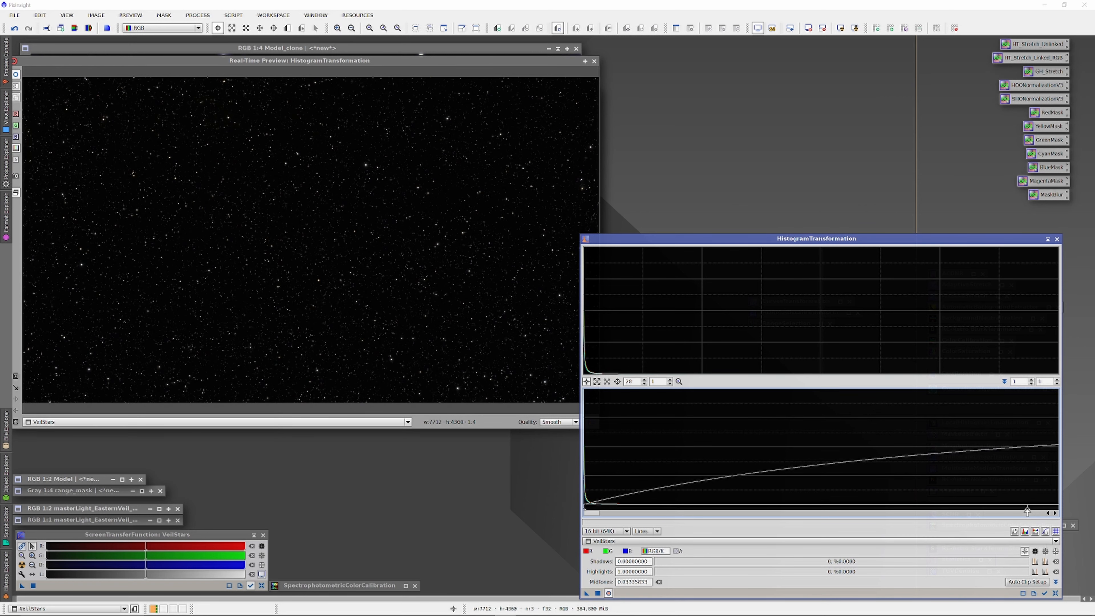
left_click_drag(1027, 511, 892, 510)
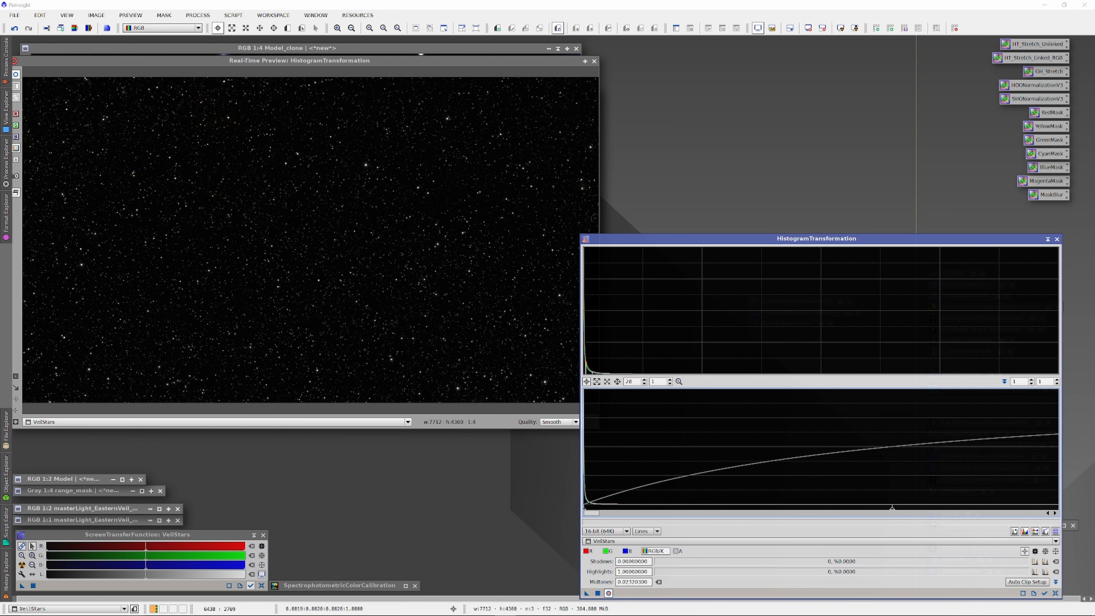
- Compare the star stretch before and after, apply it to VeilStars, and close HistogramTransformation
left_click(16, 76)
left_click(16, 75)
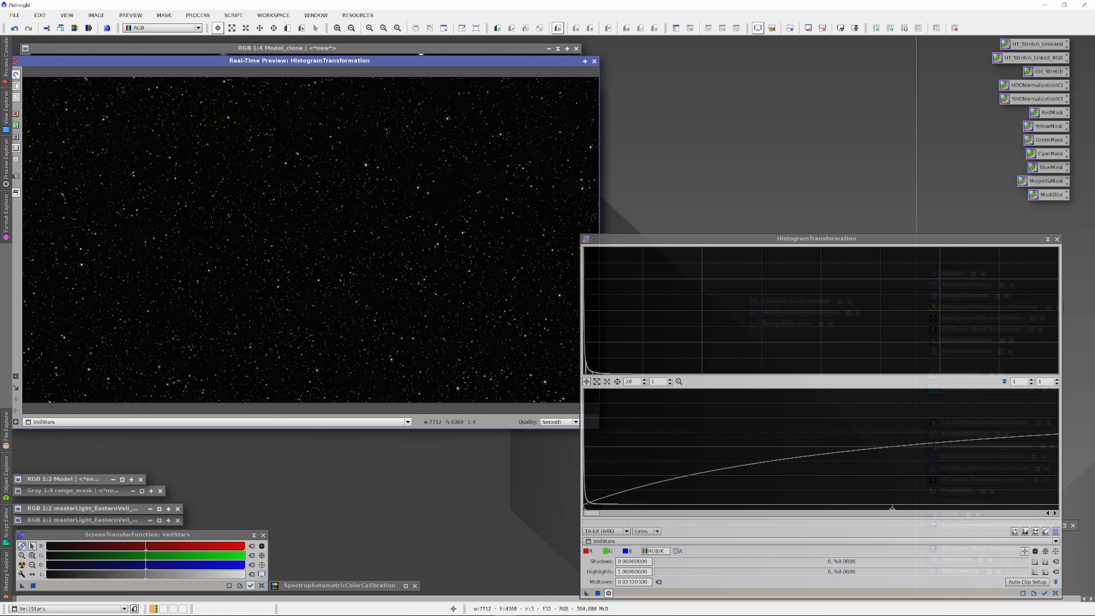
left_click(594, 61)
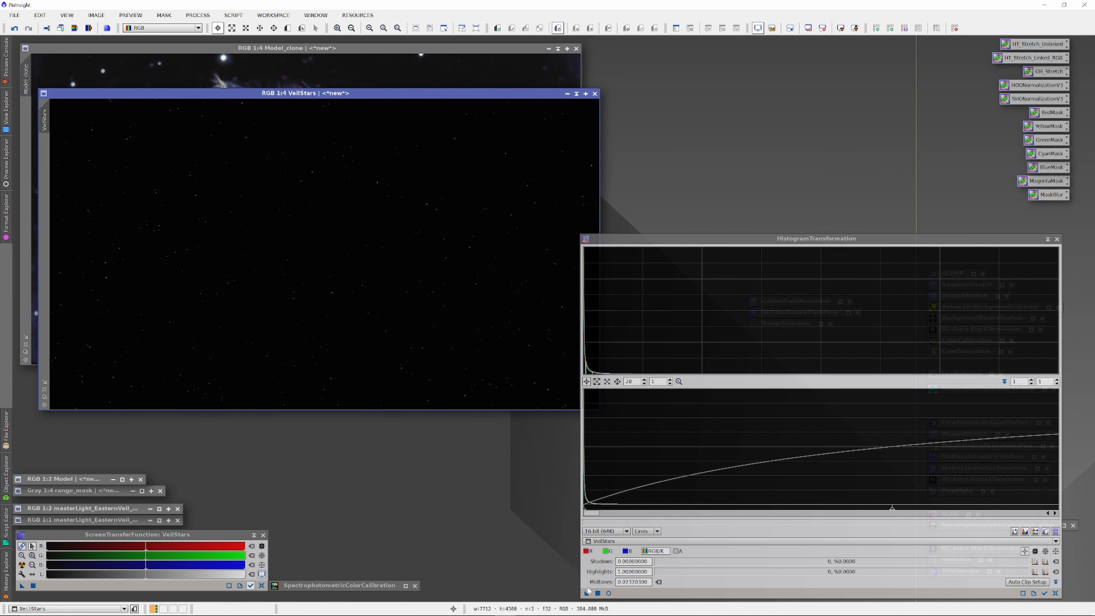
left_click_drag(488, 395, 469, 327)
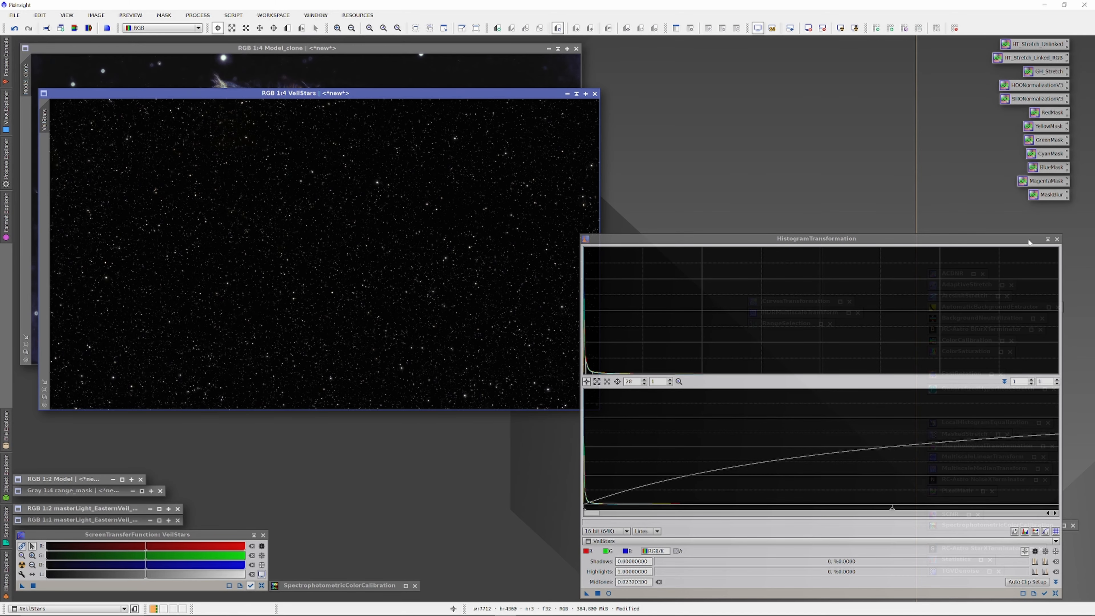
left_click(1056, 239)
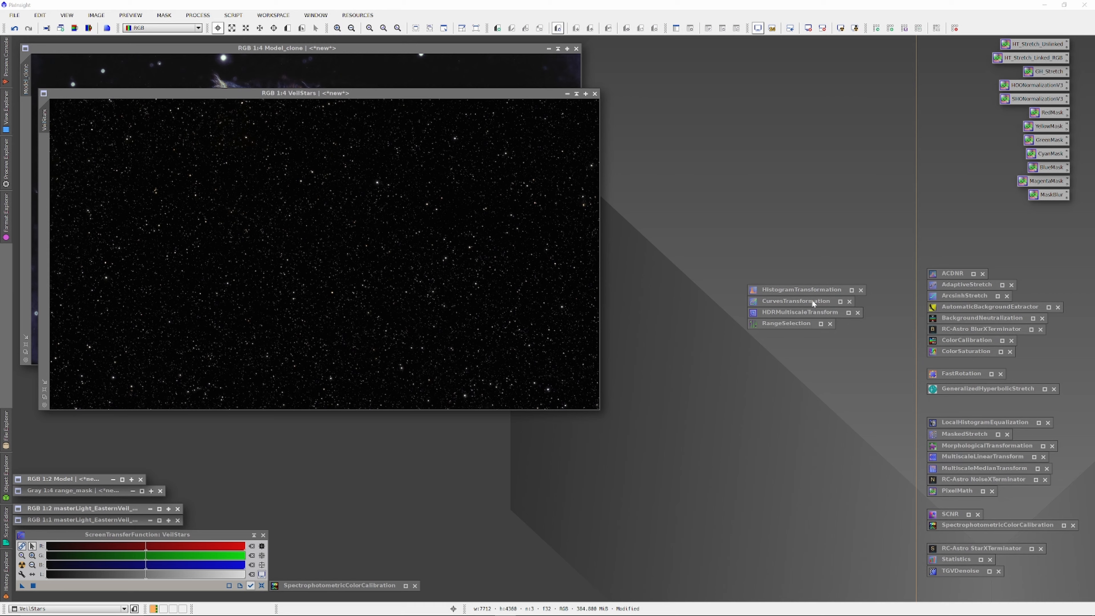
- Open and reset CurvesTransformation, preview it on VeilStars, and shape a lightness S-curve with points at about 0.23/0.22 and 0.65/0.73
double_click(812, 303)
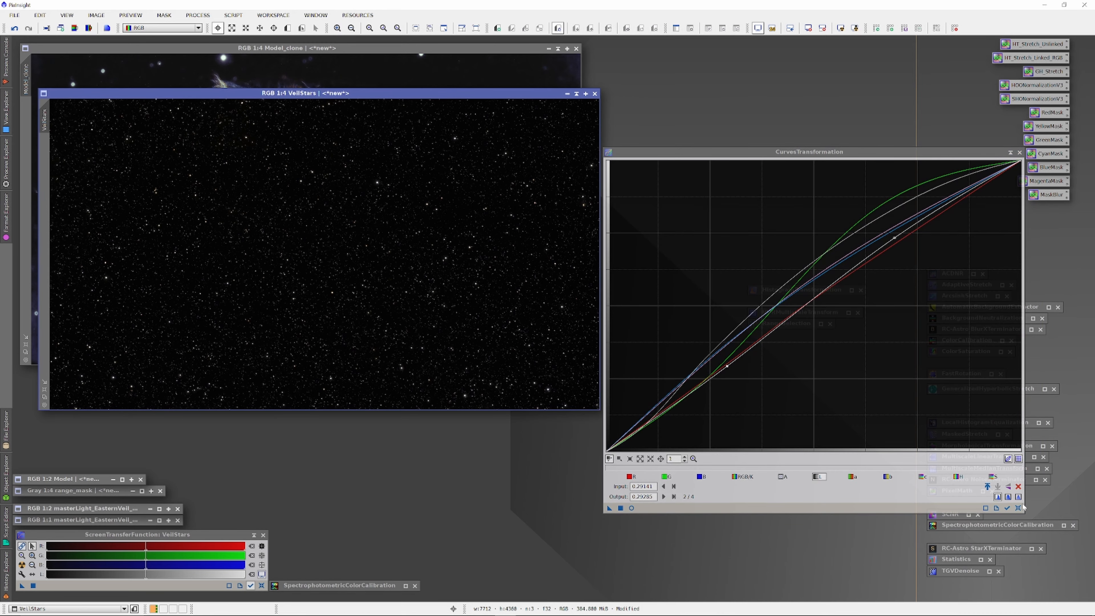
left_click(1019, 507)
left_click(632, 507)
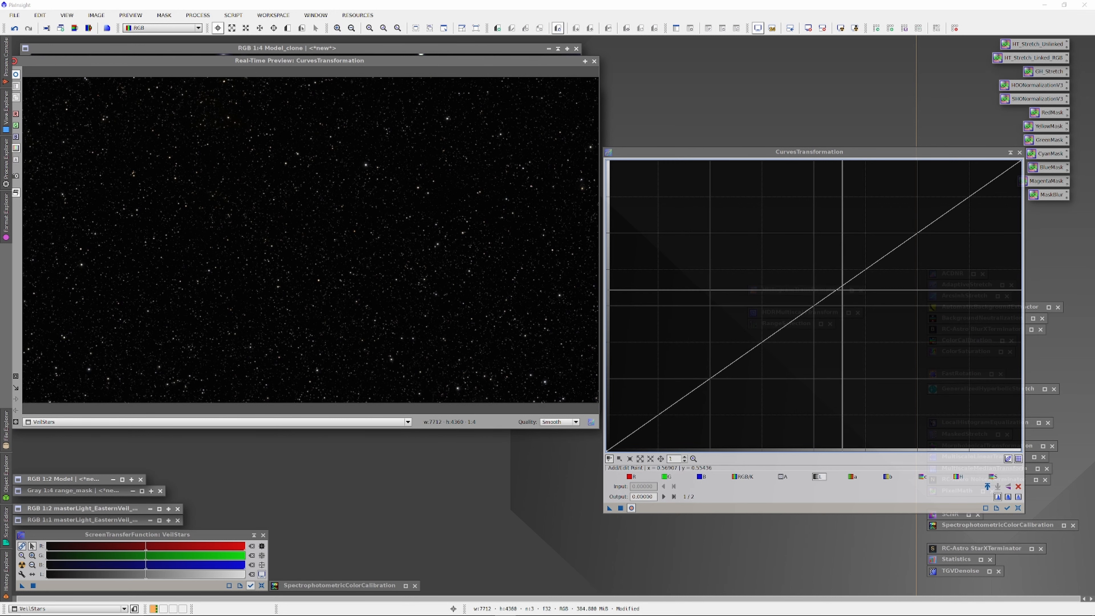
left_click(831, 282)
left_click_drag(831, 281, 857, 220)
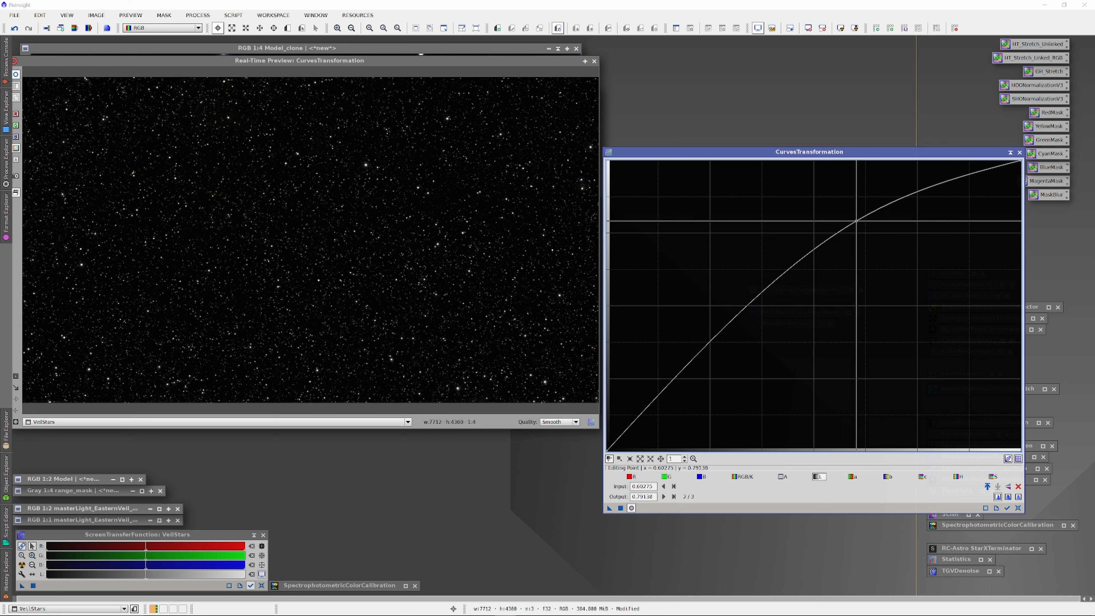
left_click_drag(692, 360, 702, 386)
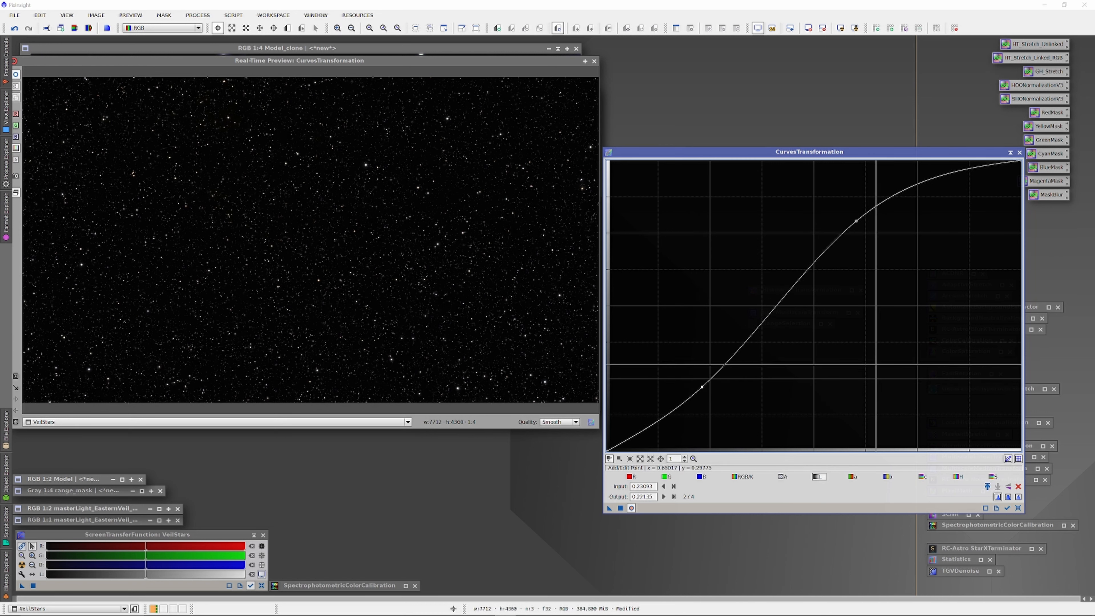
left_click_drag(855, 221, 875, 238)
- Boost the star saturation with a curve point at about 0.53/0.67 and apply the combined curves to VeilStars
left_click(994, 477)
left_click_drag(841, 274, 827, 254)
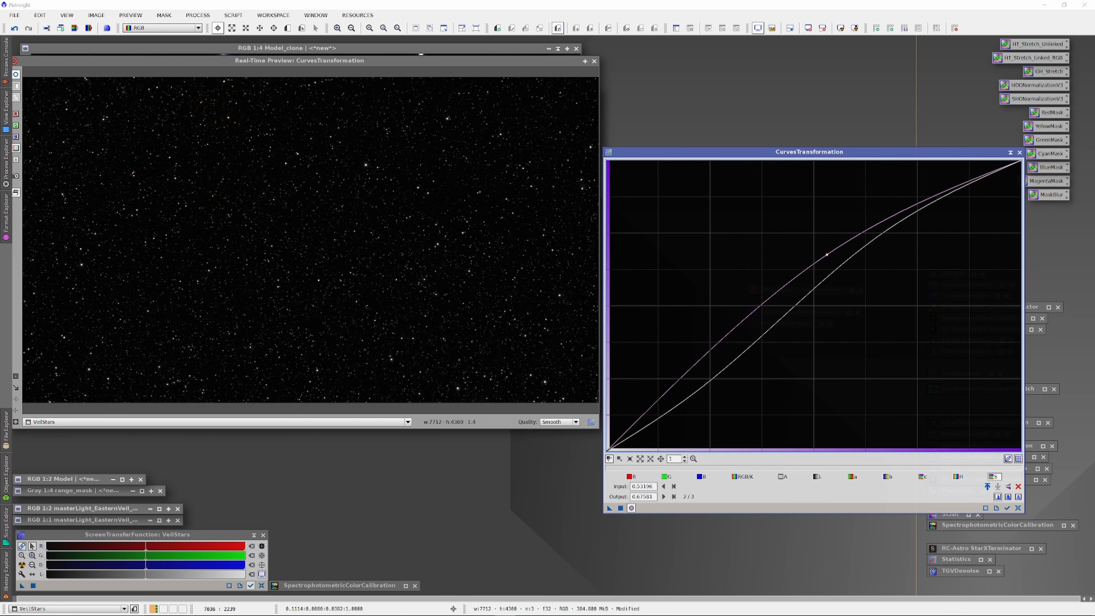
left_click(631, 508)
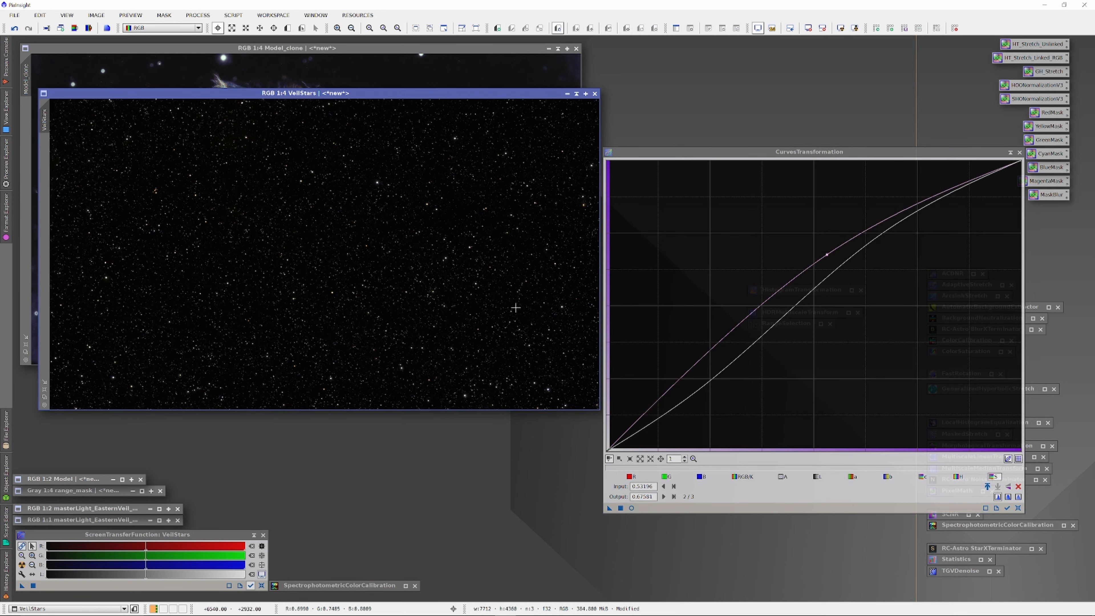
left_click(619, 508)
left_click(1019, 152)
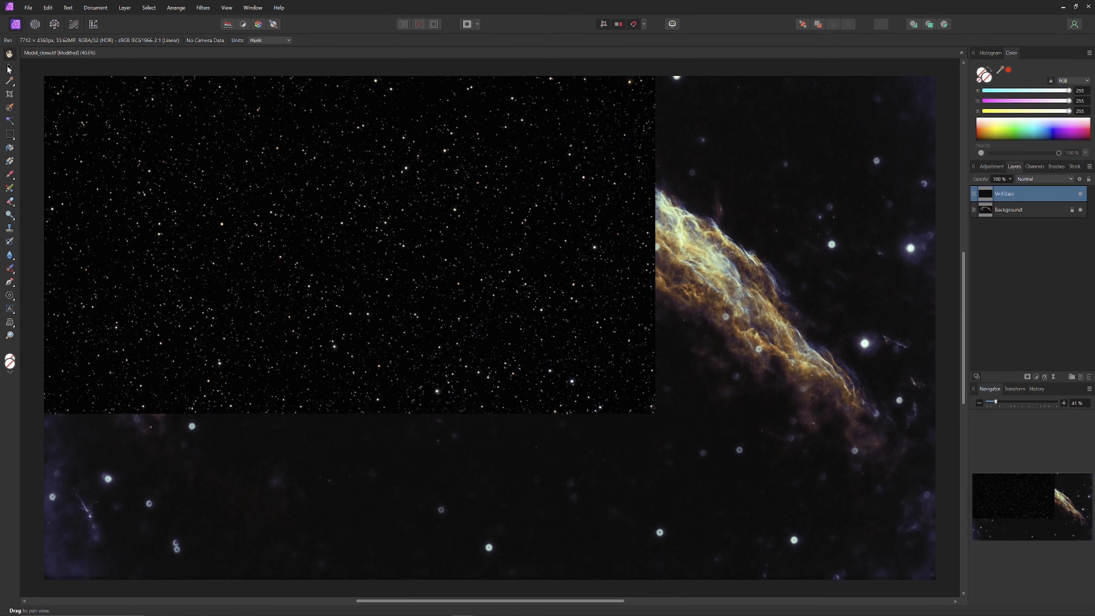
- In Affinity Photo, move the VeilStars layer to cover the full canvas exactly and hide it
key("v")
left_click_drag(108, 128, 388, 286)
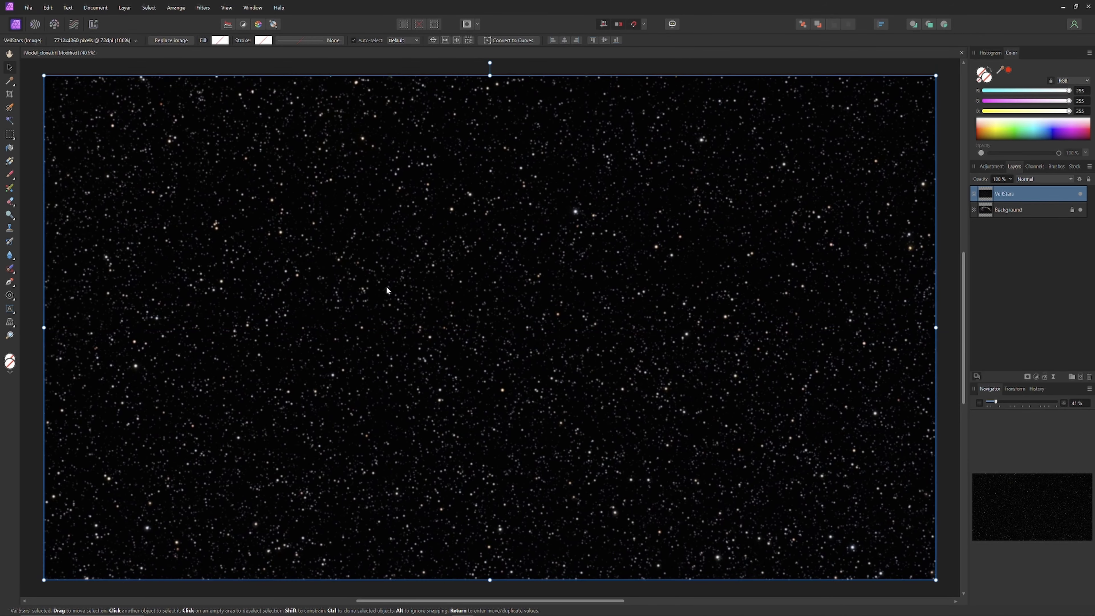
left_click(1081, 196)
- Duplicate the locked Background nebula layer
left_click(1034, 208)
right_click(1034, 208)
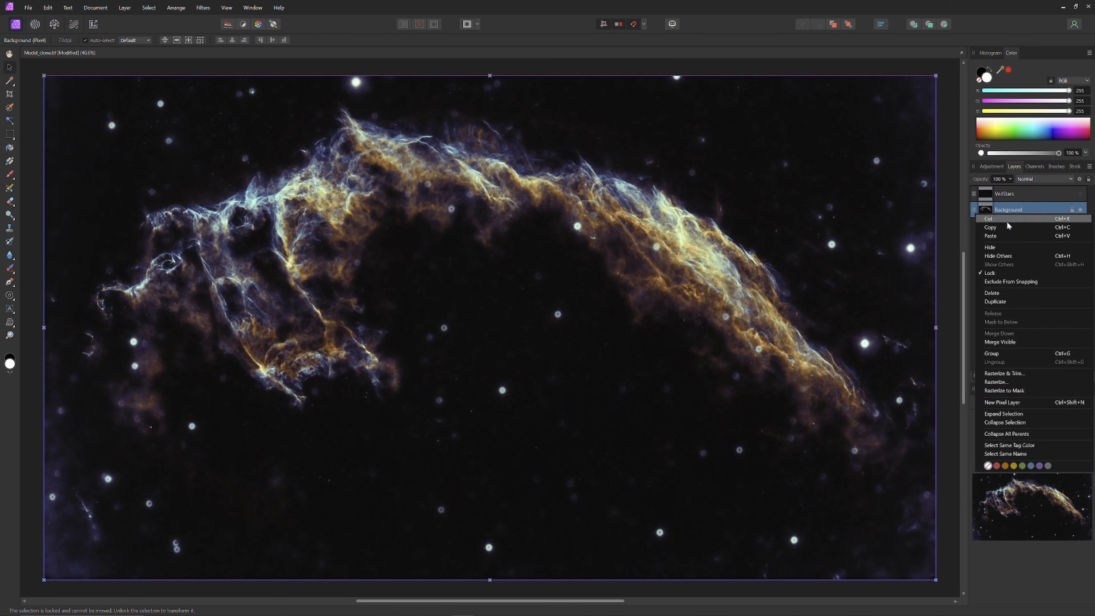
left_click(995, 301)
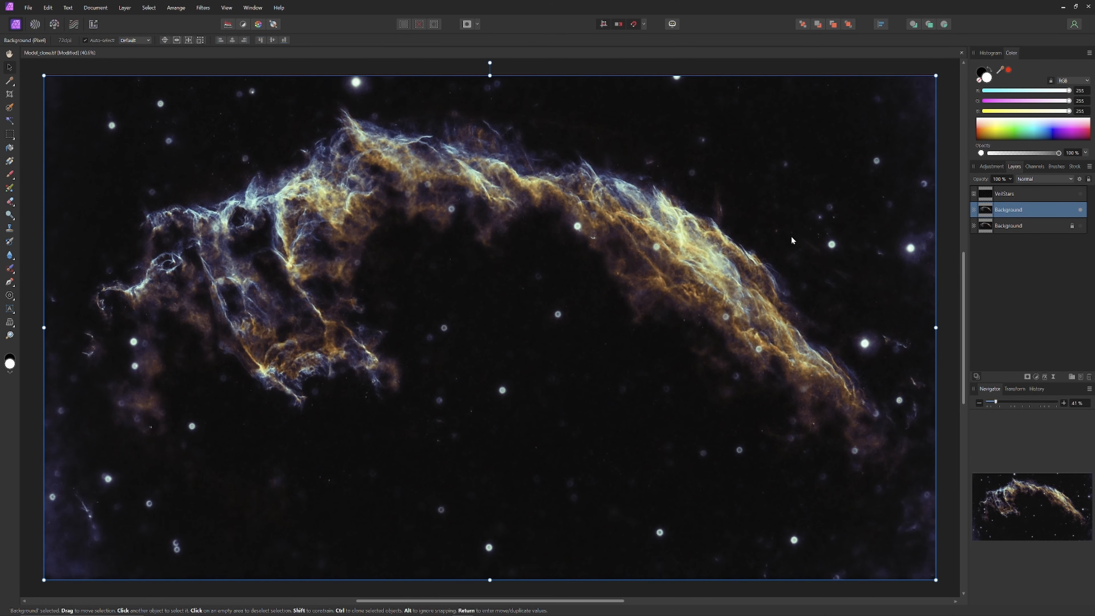
- Show the VeilStars layer again and set its blend mode to Screen
left_click(1041, 194)
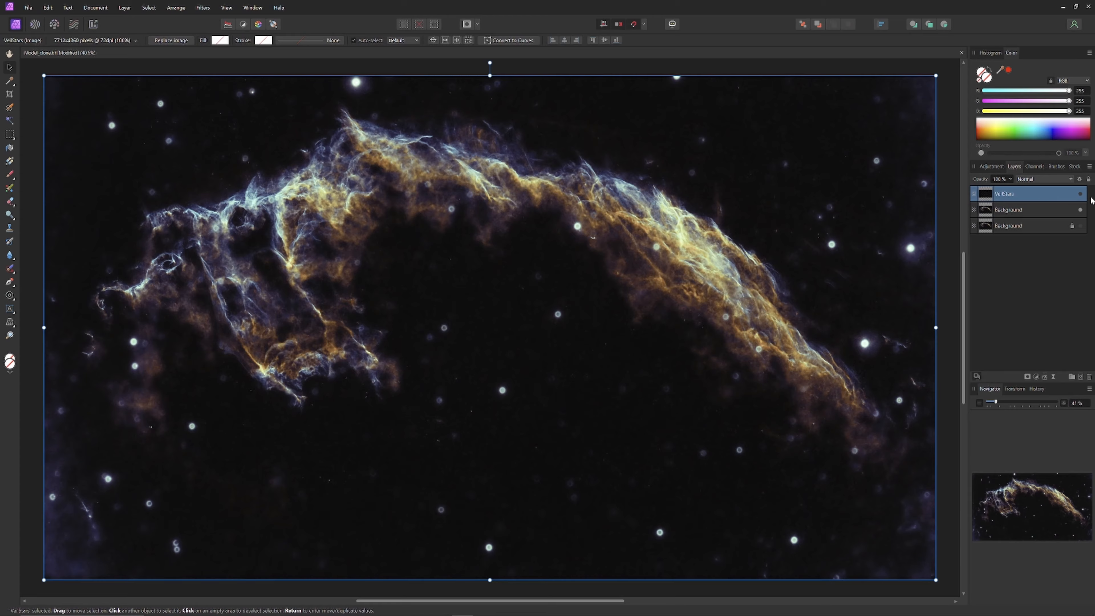
left_click(1080, 193)
left_click(1034, 183)
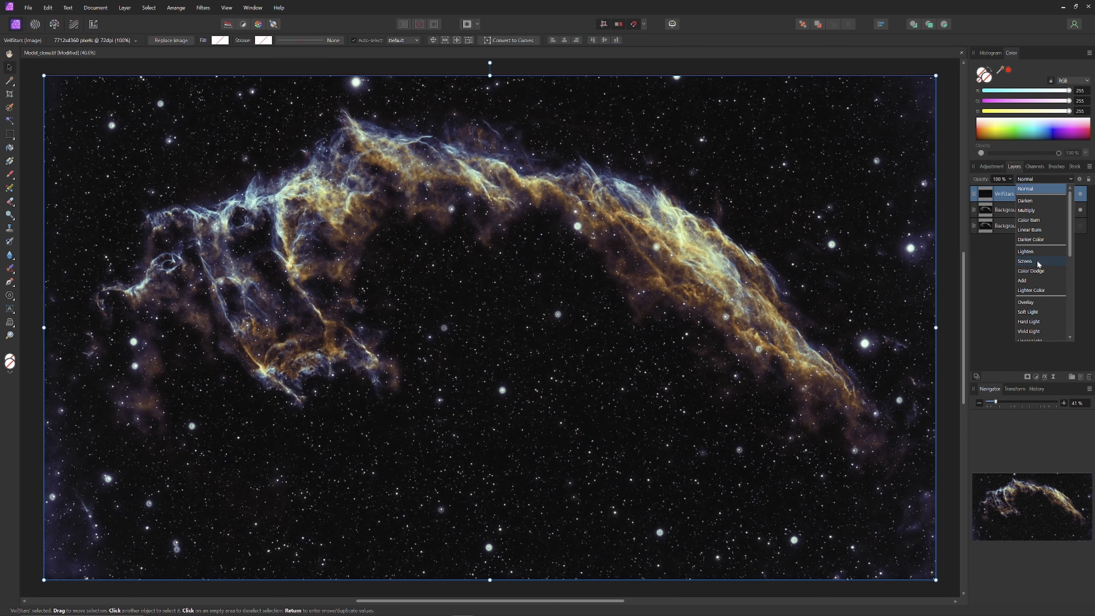
left_click(1038, 261)
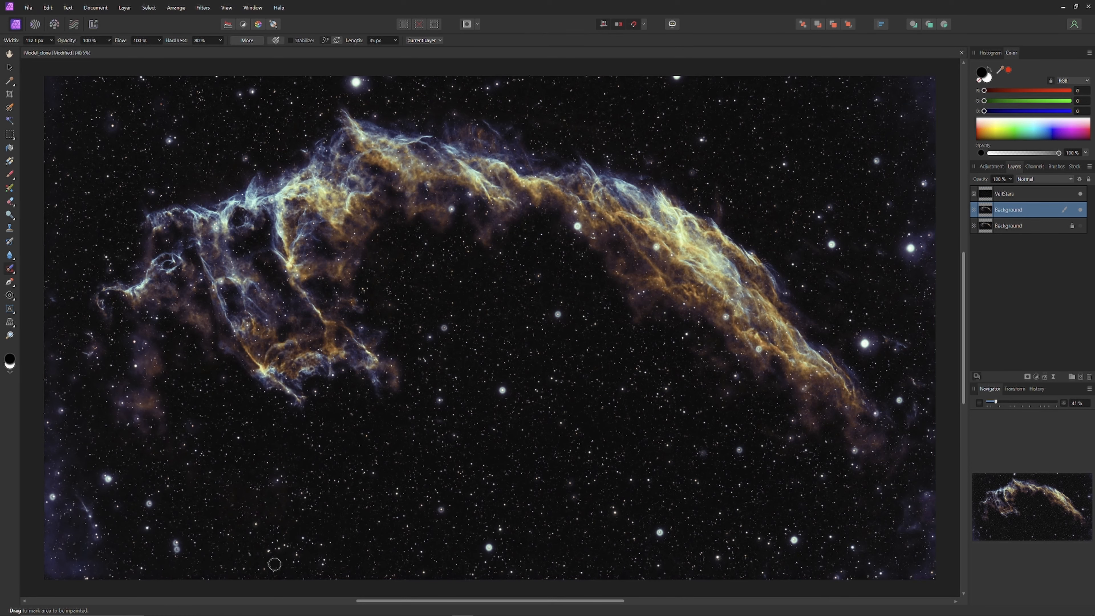
- Inpaint the pair of residual star spots near the image's lower-left corner on the duplicated Background layer
left_click_drag(174, 541, 176, 551)
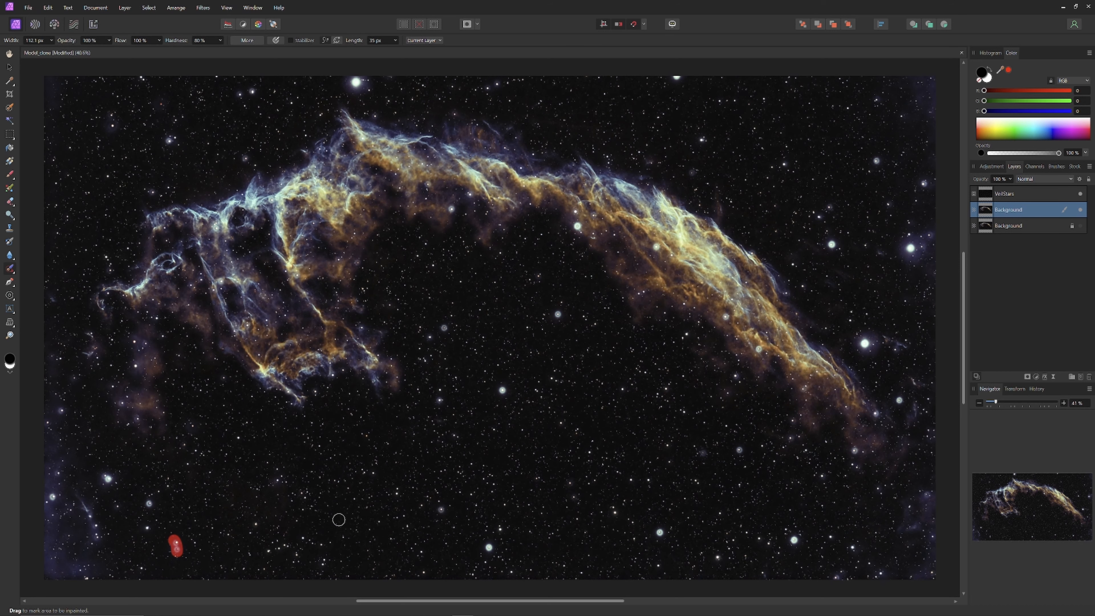